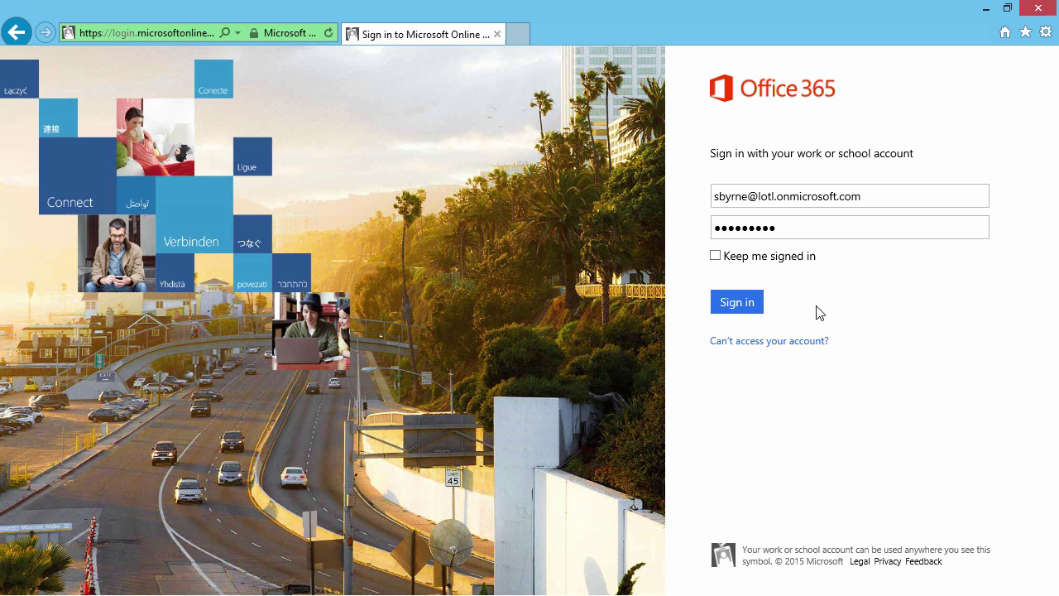
- Sign in to the work account and bring up the Office 365 app launcher
left_click(753, 306)
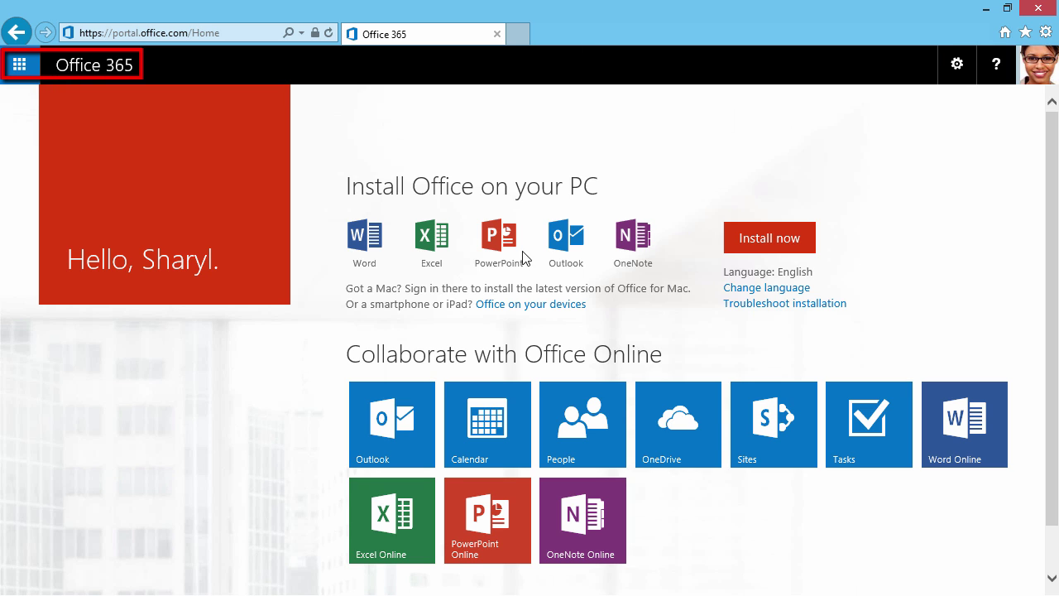
left_click(28, 77)
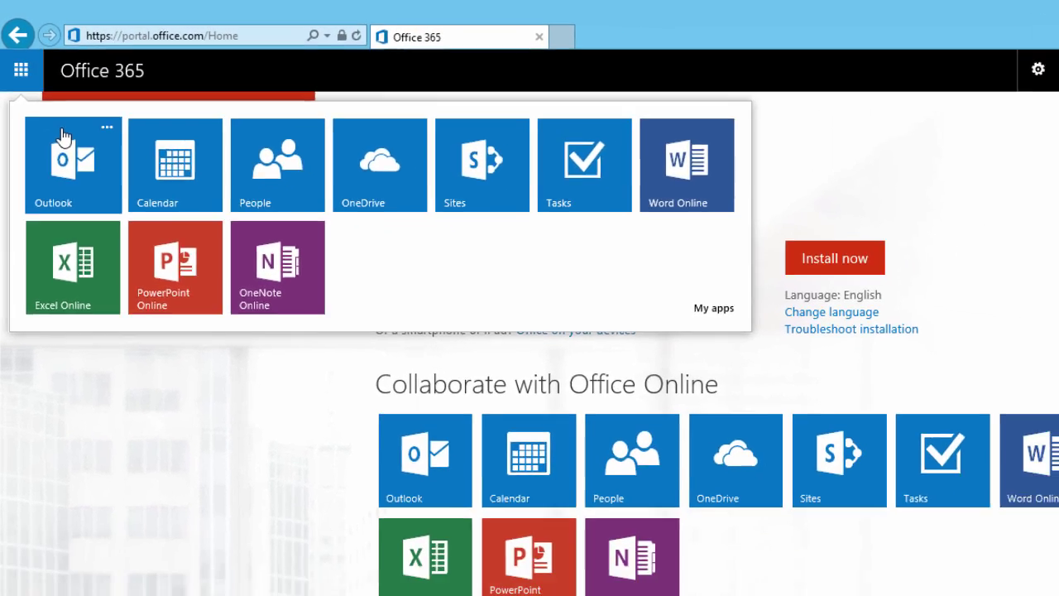
- Open Outlook mail, return to the Office 365 home page, then reopen Outlook from its tile
left_click(58, 153)
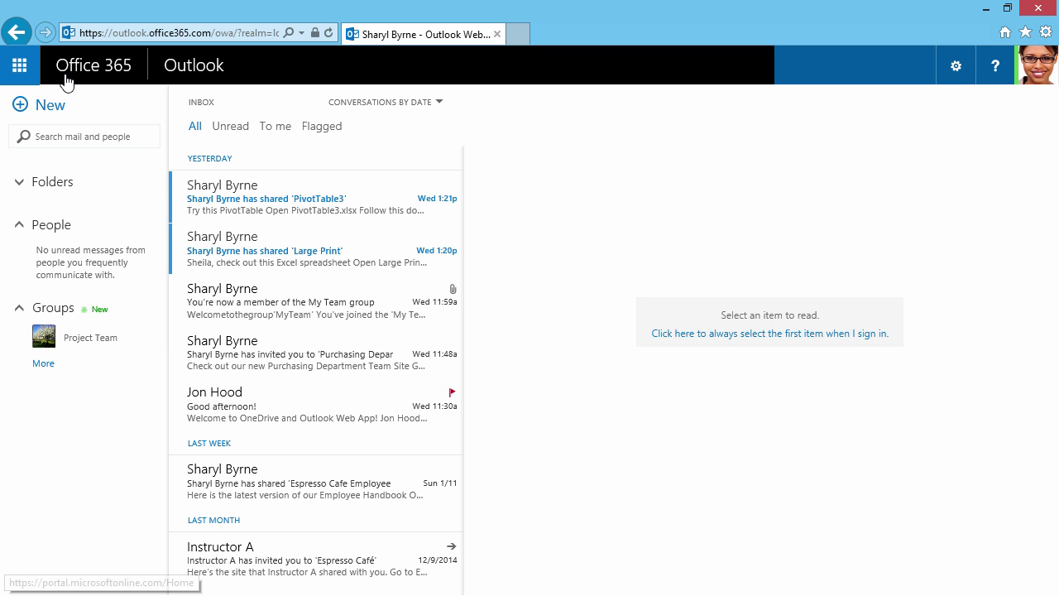
left_click(67, 78)
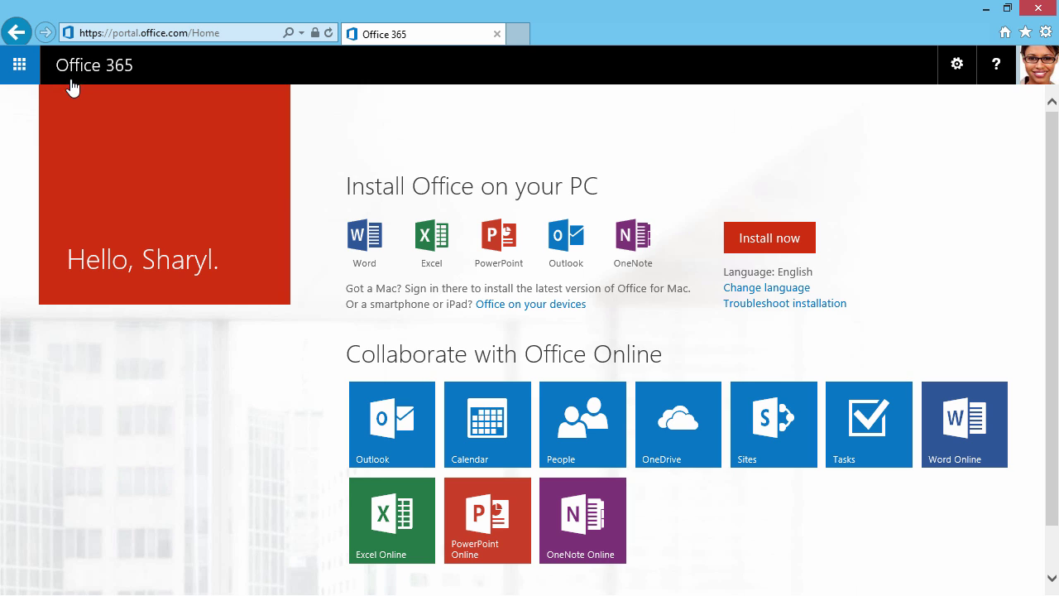
left_click(397, 406)
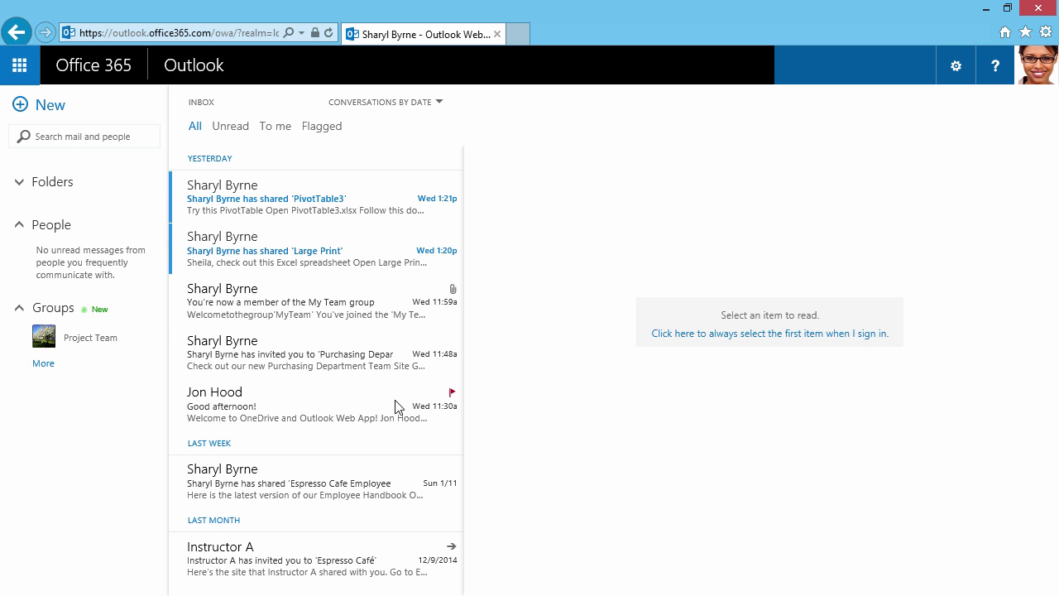
- From the app launcher, pin the Outlook, Calendar and Sites tiles to the navigation bar
left_click(31, 74)
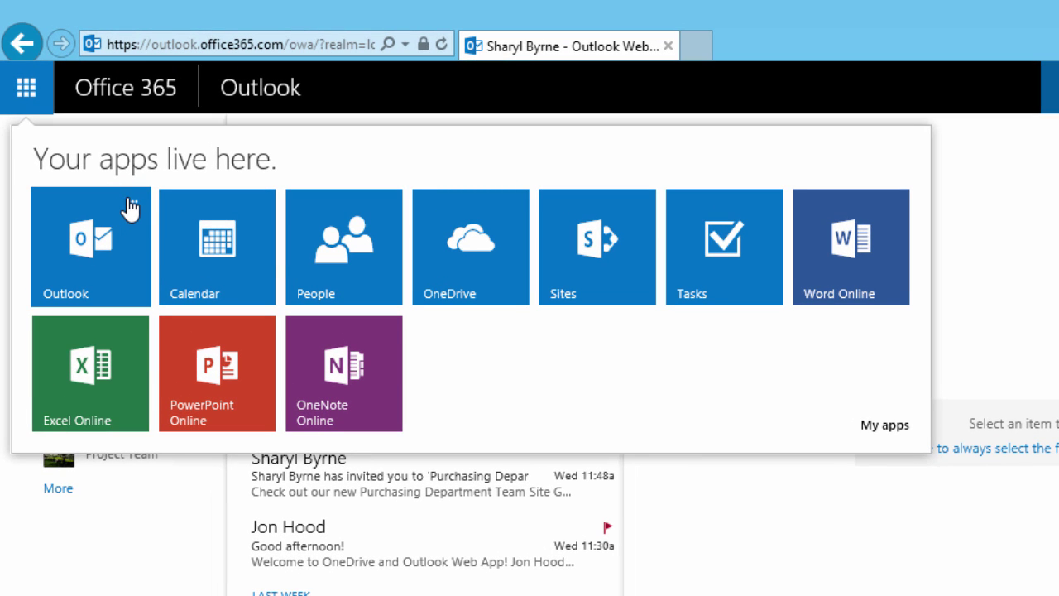
left_click(131, 204)
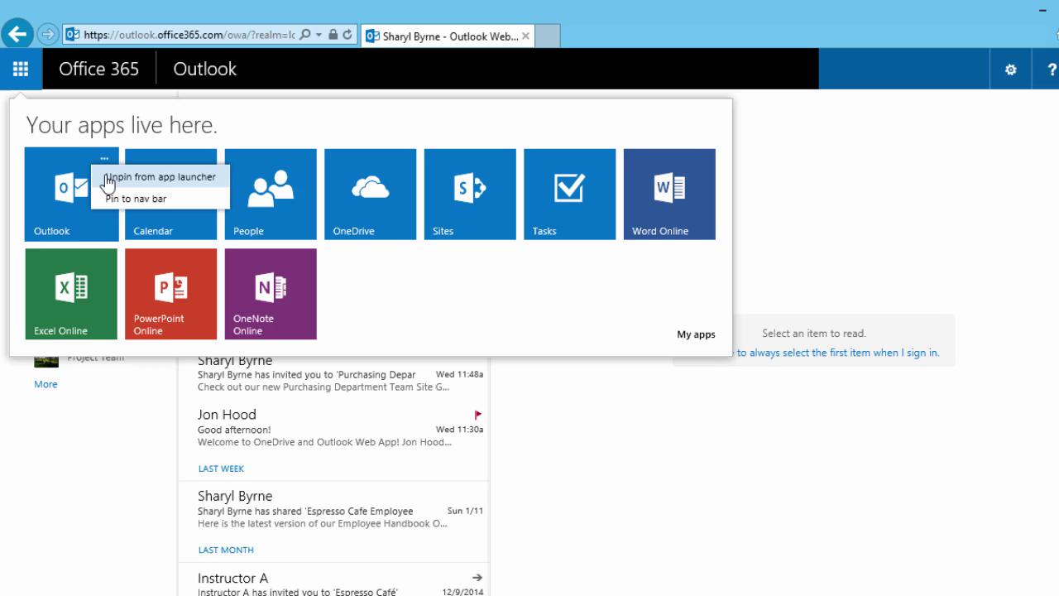
left_click(139, 253)
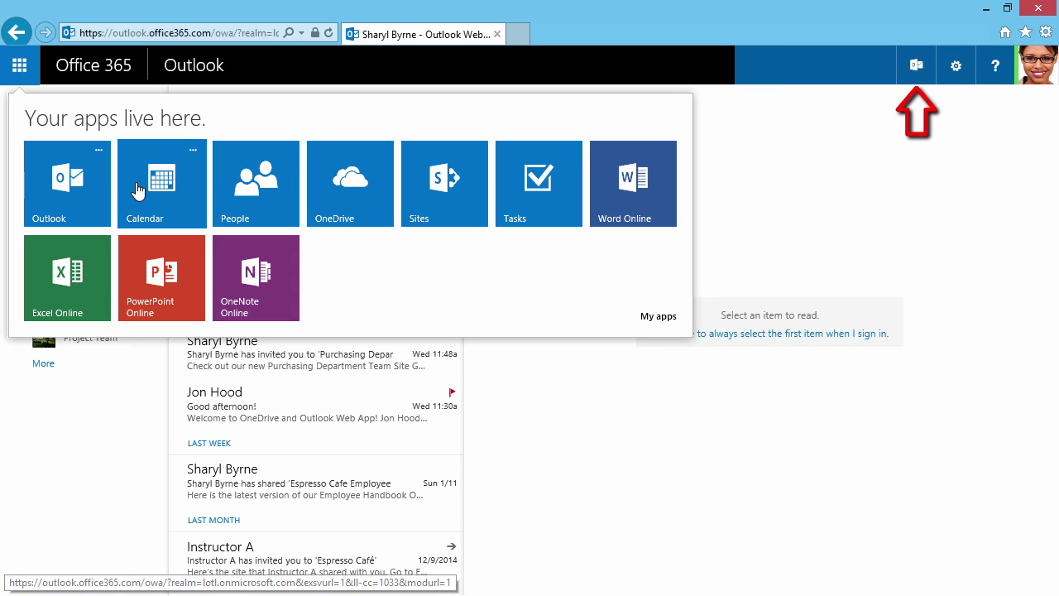
left_click(192, 150)
left_click(205, 189)
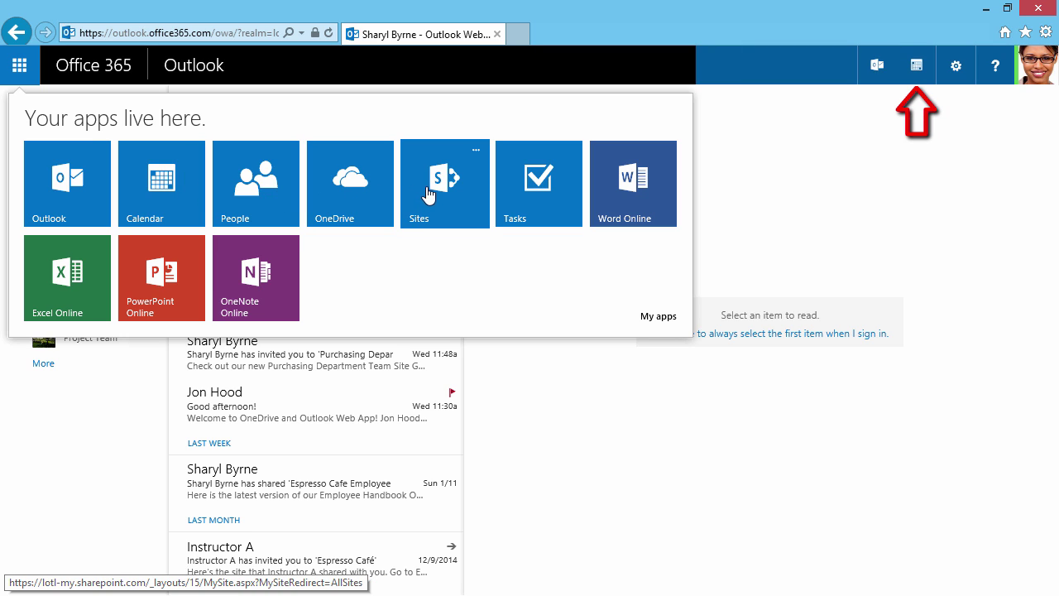
left_click(475, 152)
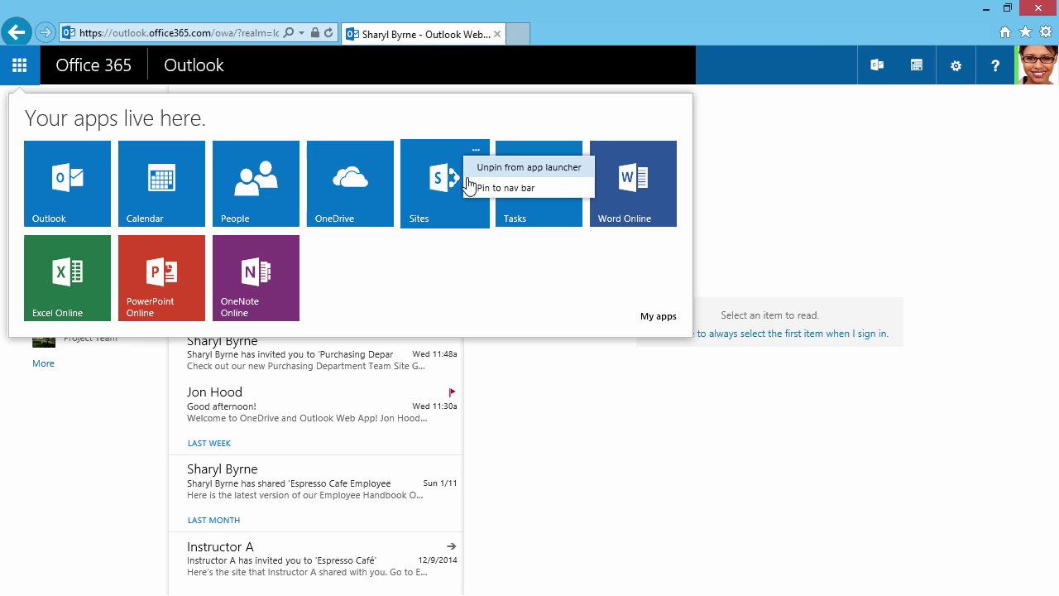
left_click(480, 187)
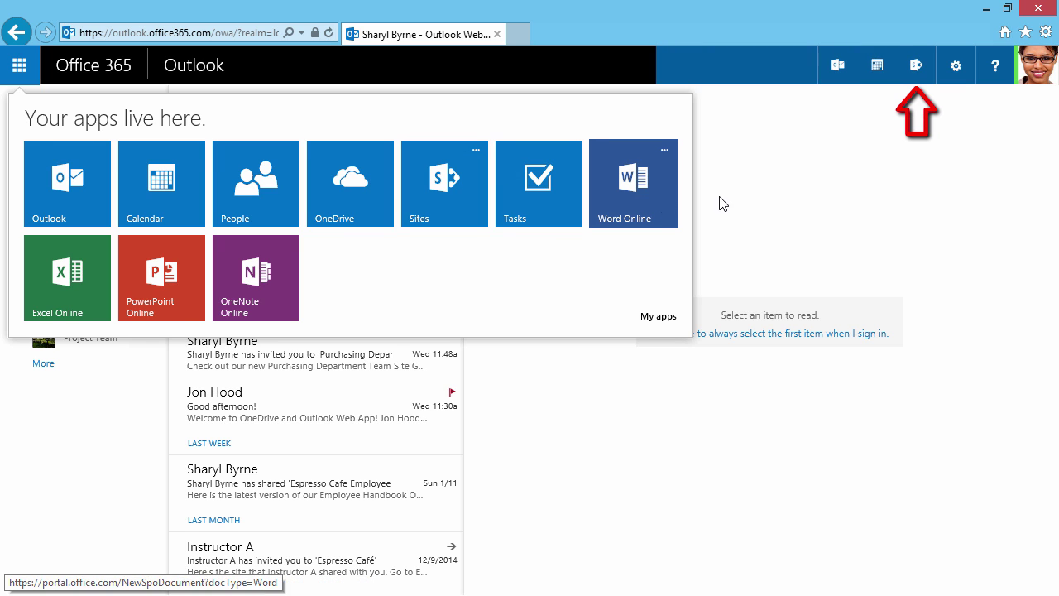
left_click(792, 203)
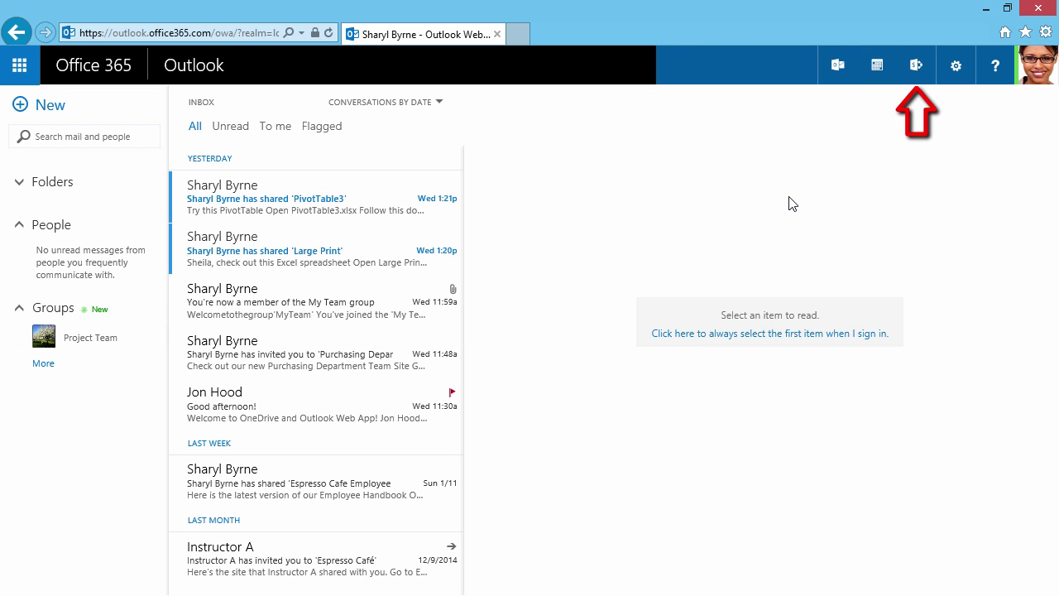
- Try the Calendar shortcut, return to Mail, then unpin the Mail and Calendar shortcuts
left_click(881, 74)
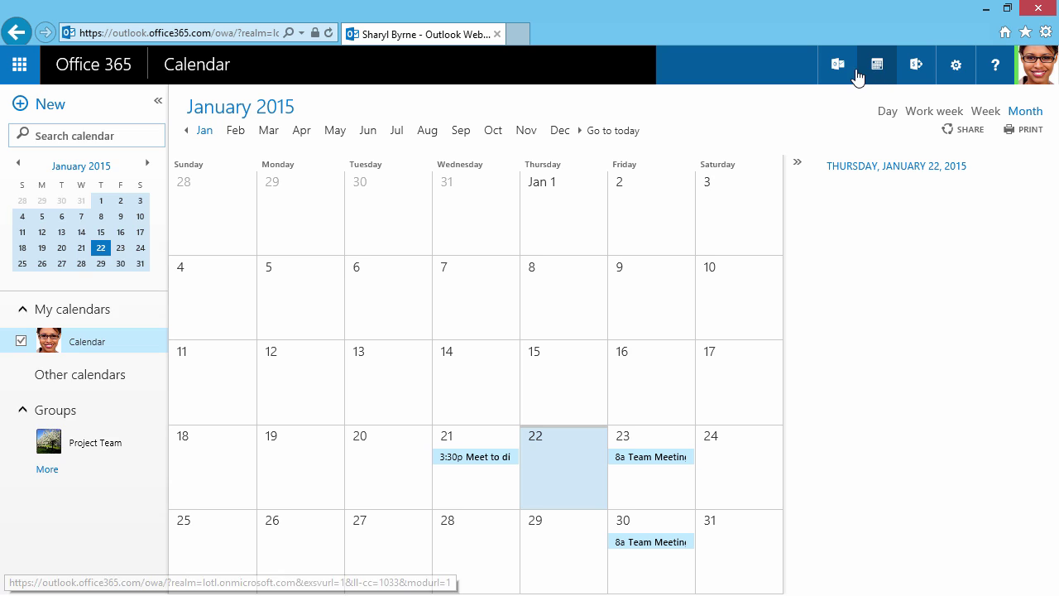
left_click(841, 73)
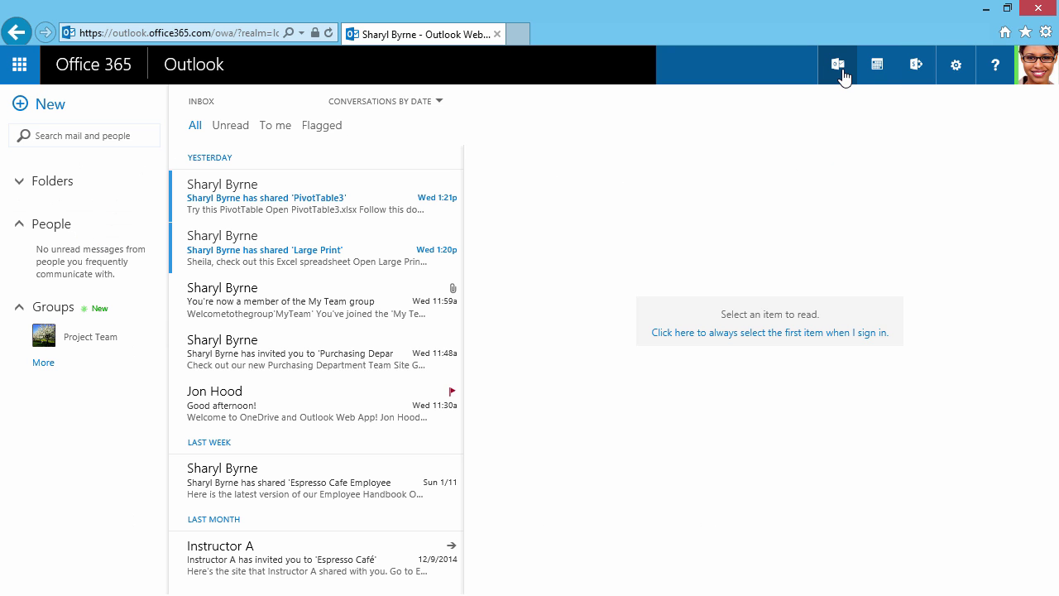
right_click(841, 74)
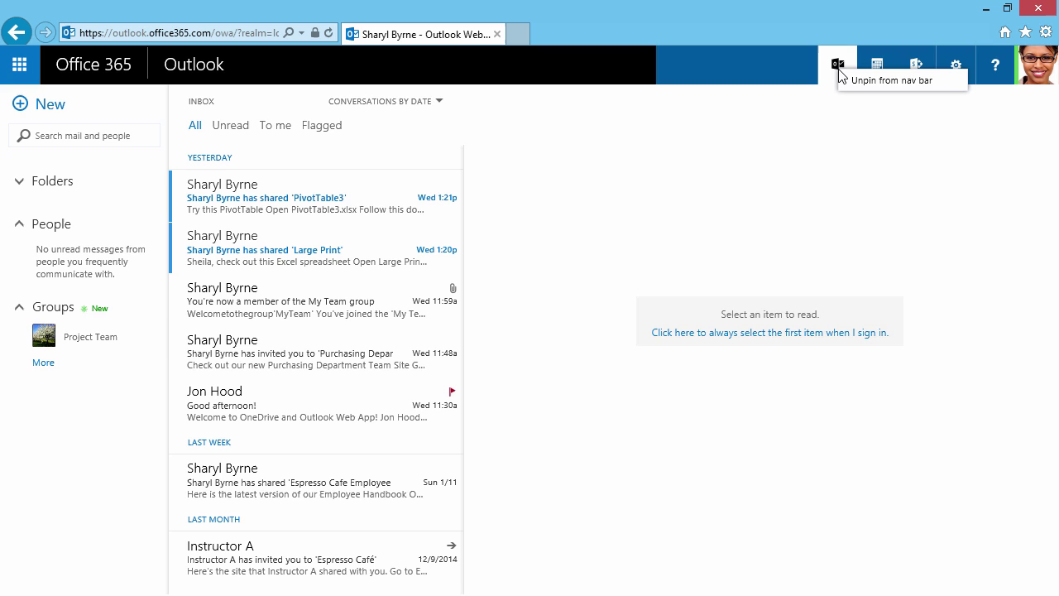
left_click(854, 86)
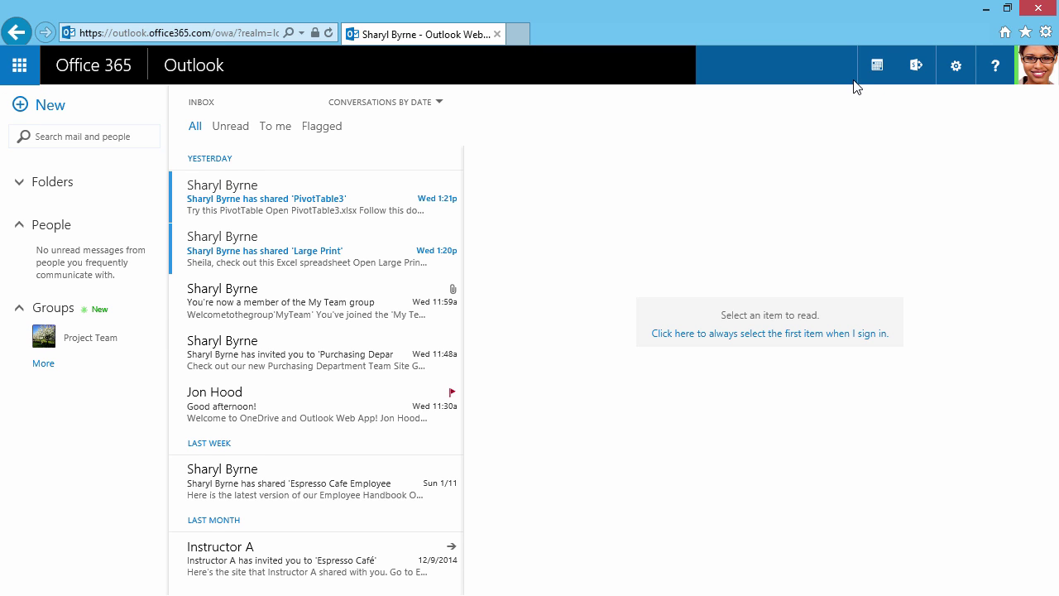
right_click(875, 69)
left_click(880, 86)
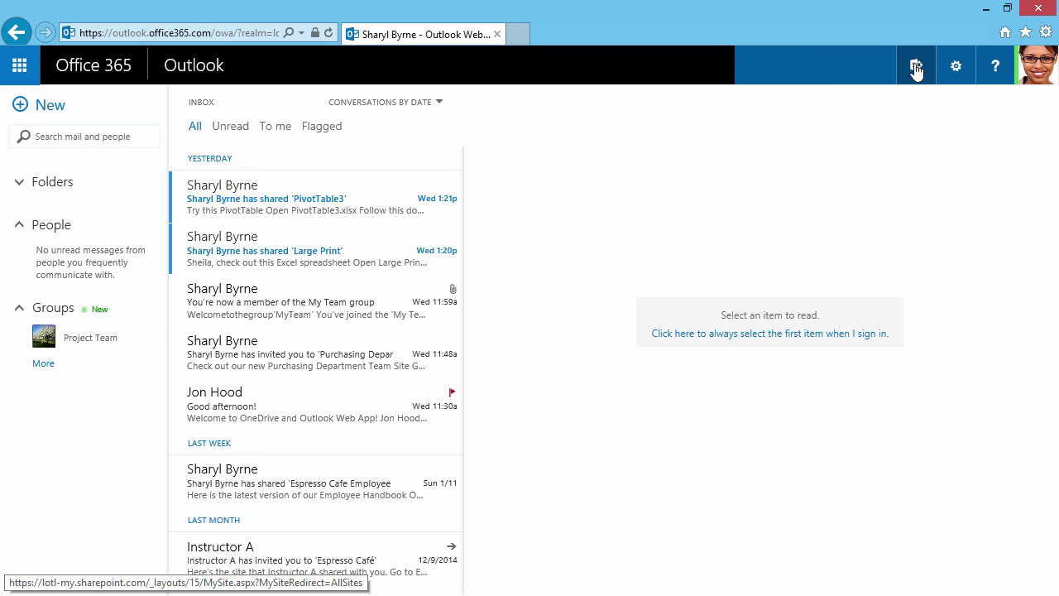
right_click(916, 70)
- Unpin Sites, then filter the inbox by Unread, To me and Flagged before returning to All
left_click(924, 76)
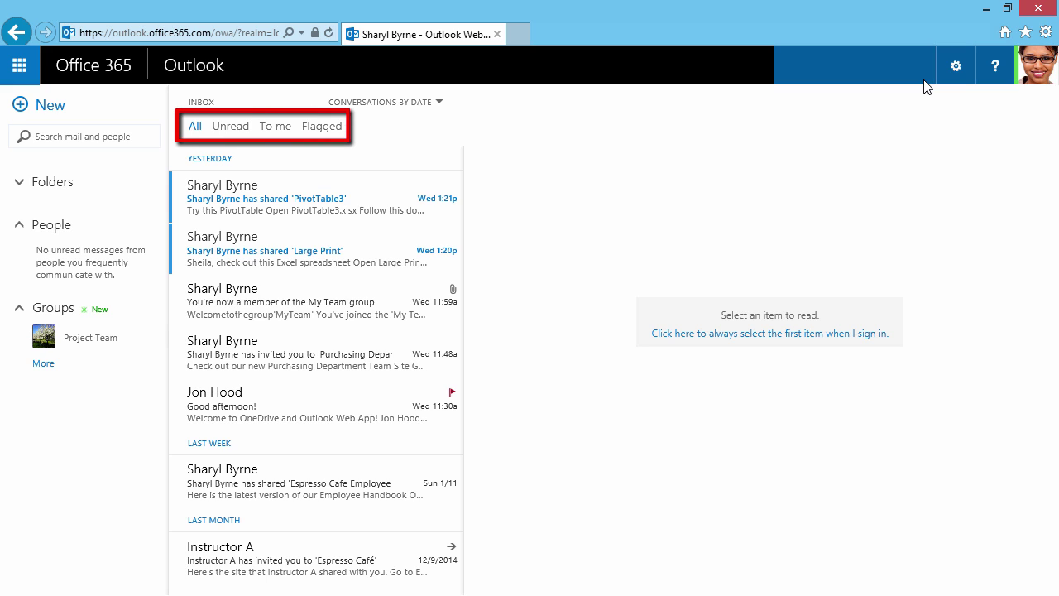
left_click(231, 129)
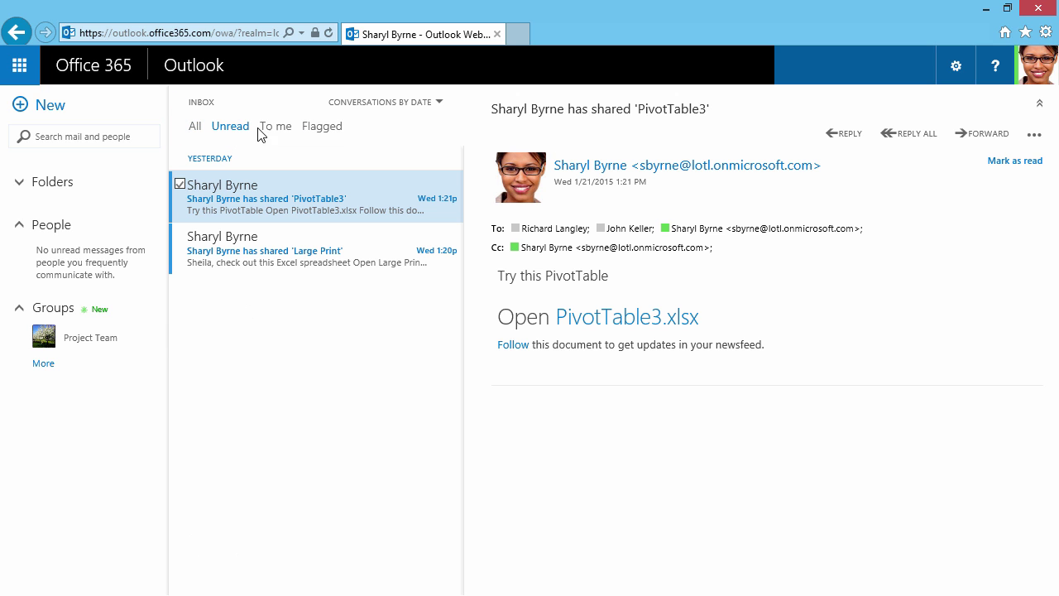
left_click(266, 129)
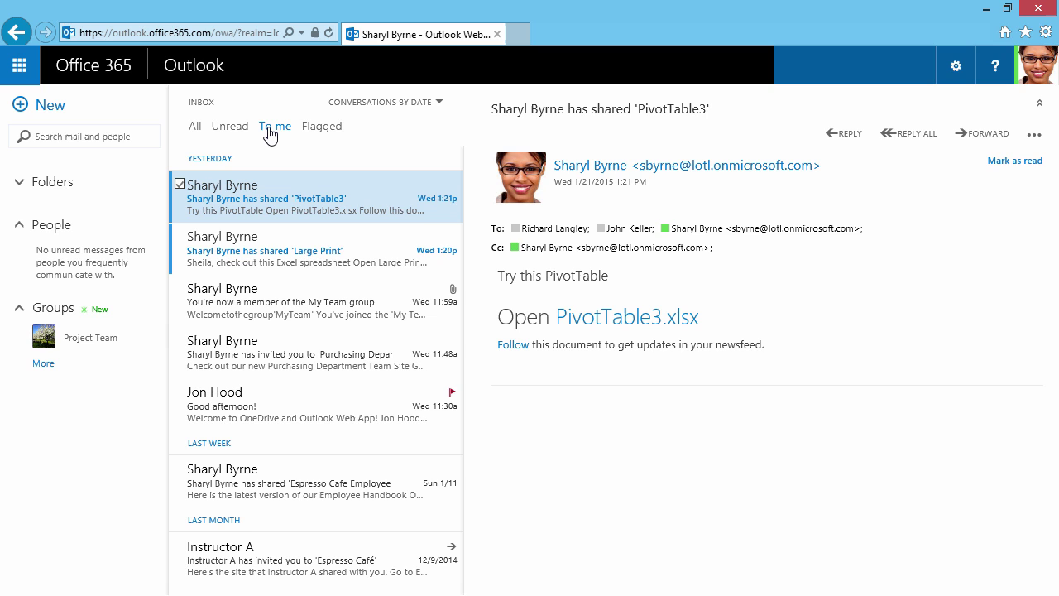
left_click(314, 130)
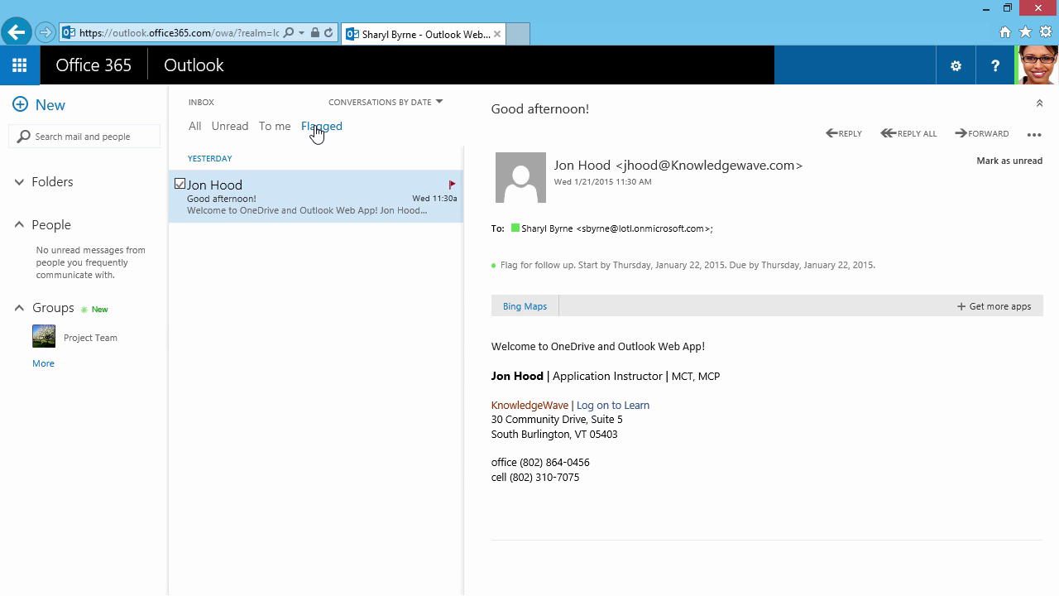
left_click(193, 129)
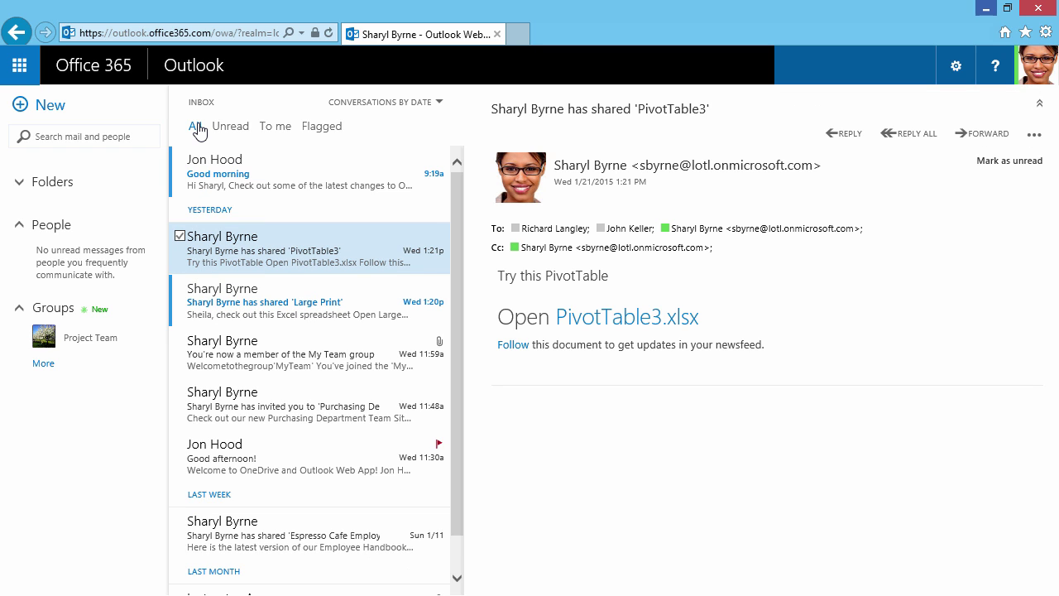
left_click(215, 172)
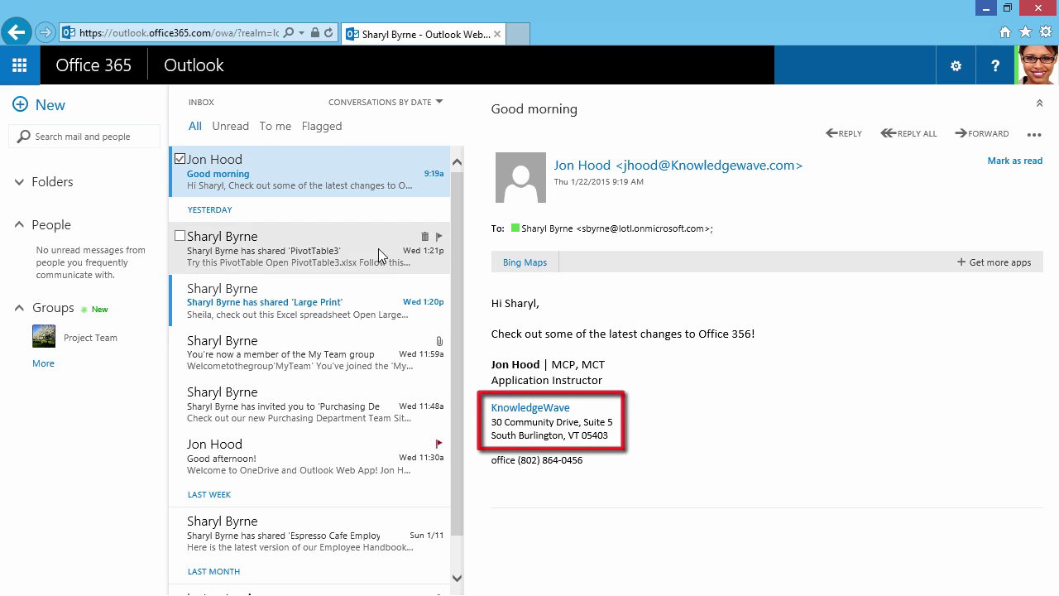
left_click(510, 269)
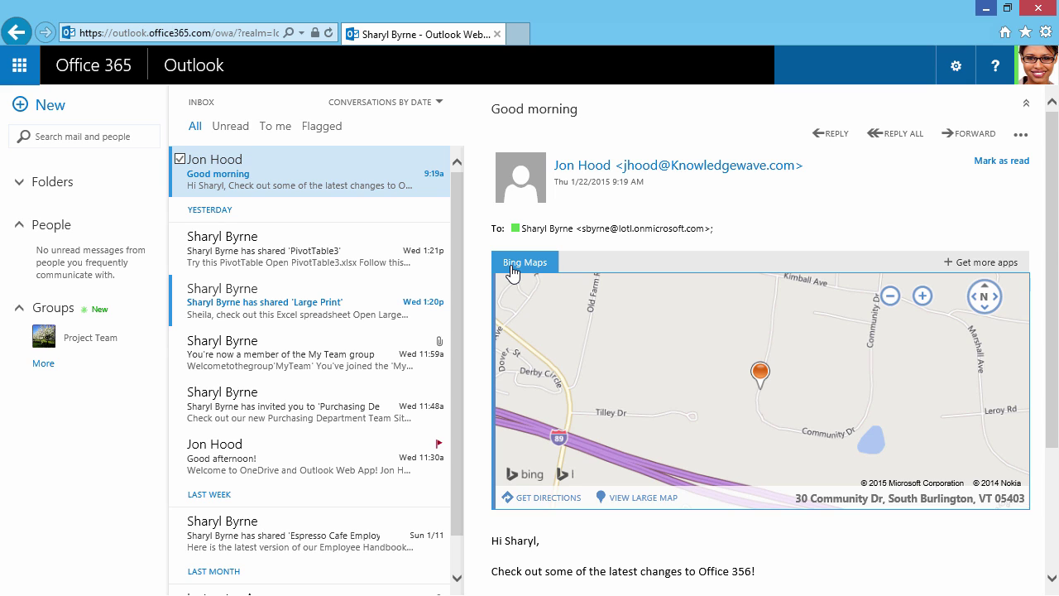
- Expand Favorites and the full mailbox tree, open the HR folder, then collapse Folders again
left_click(80, 186)
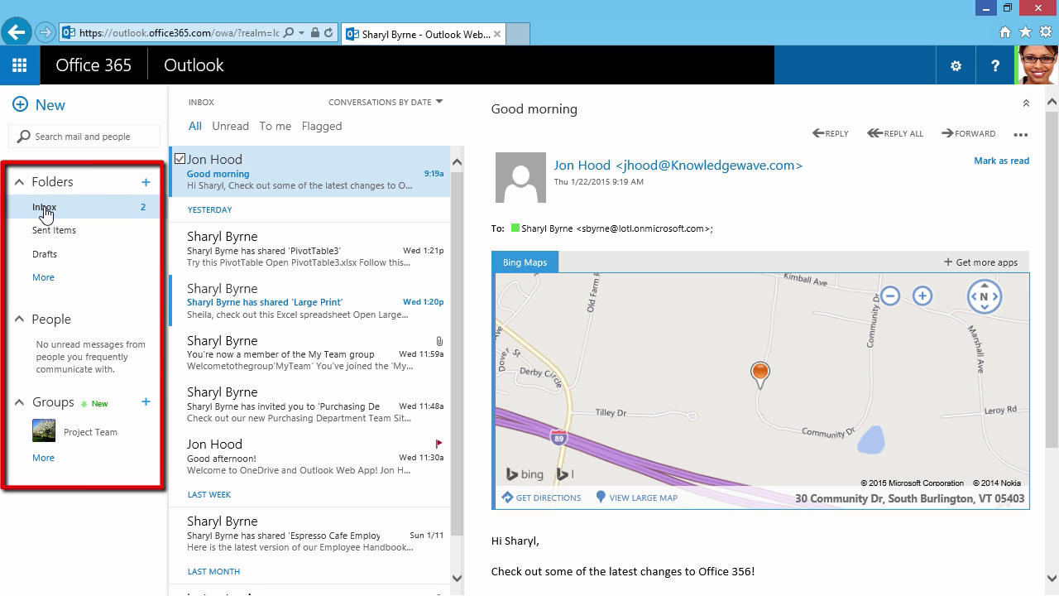
left_click(42, 278)
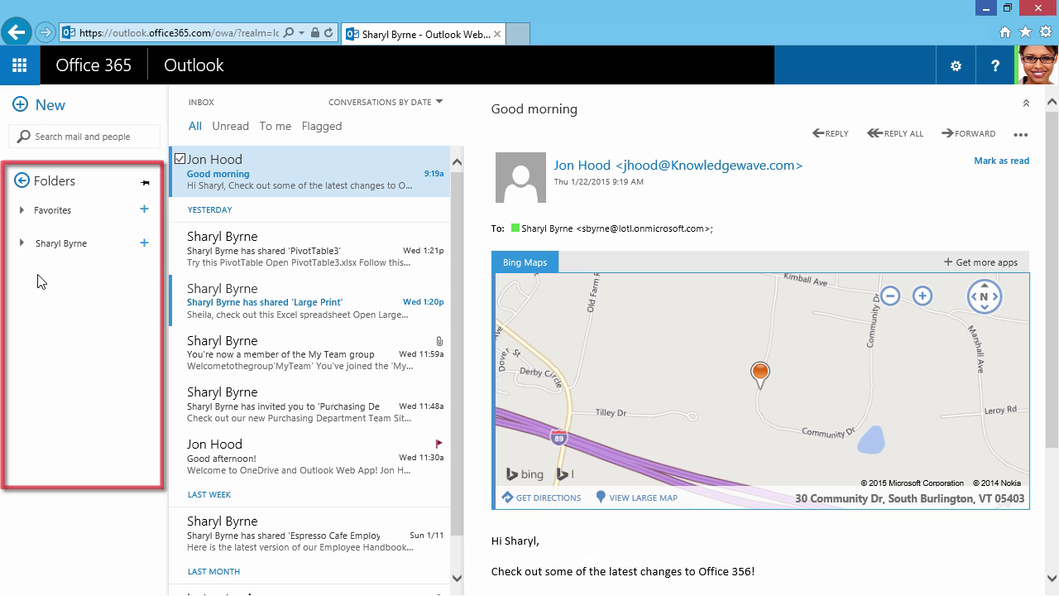
left_click(22, 211)
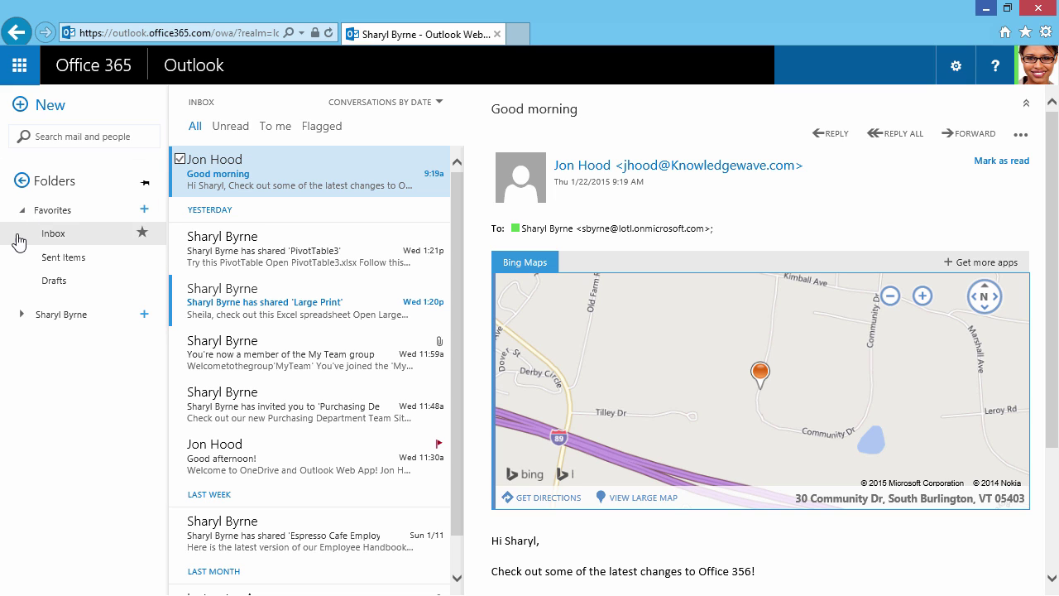
left_click(22, 315)
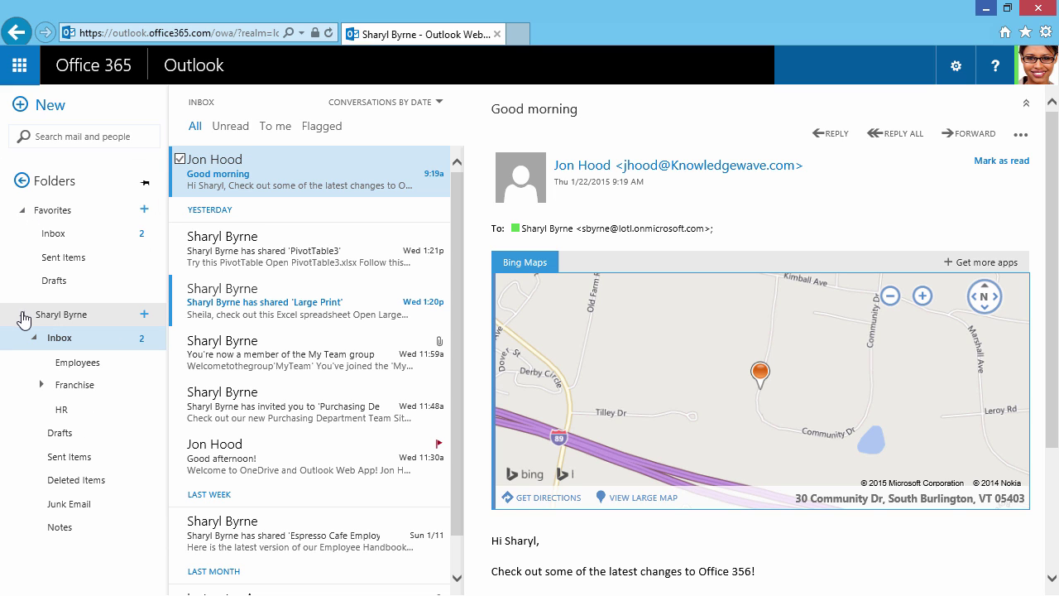
left_click(143, 317)
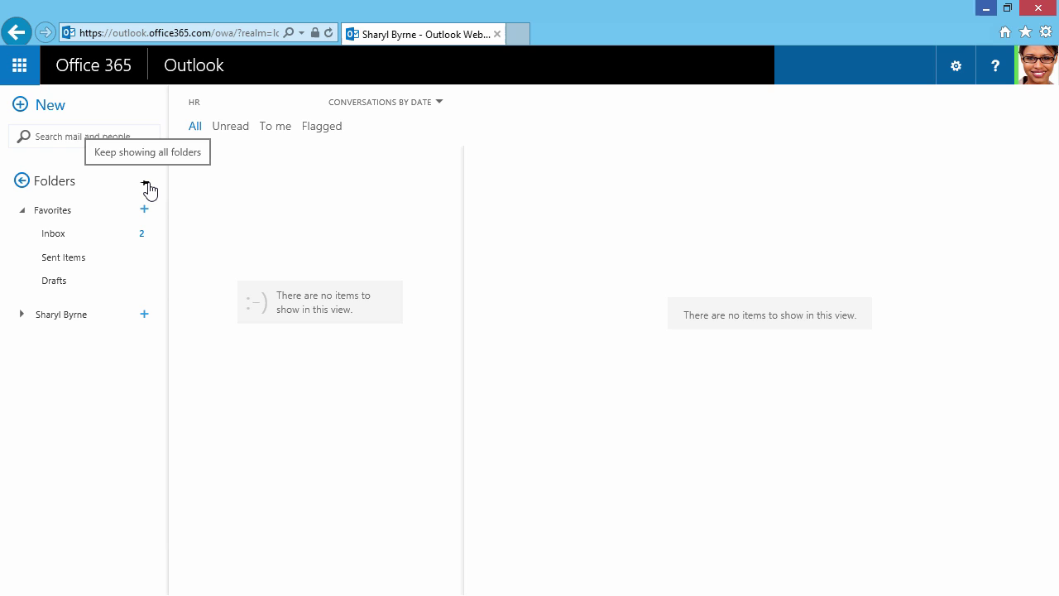
left_click(148, 187)
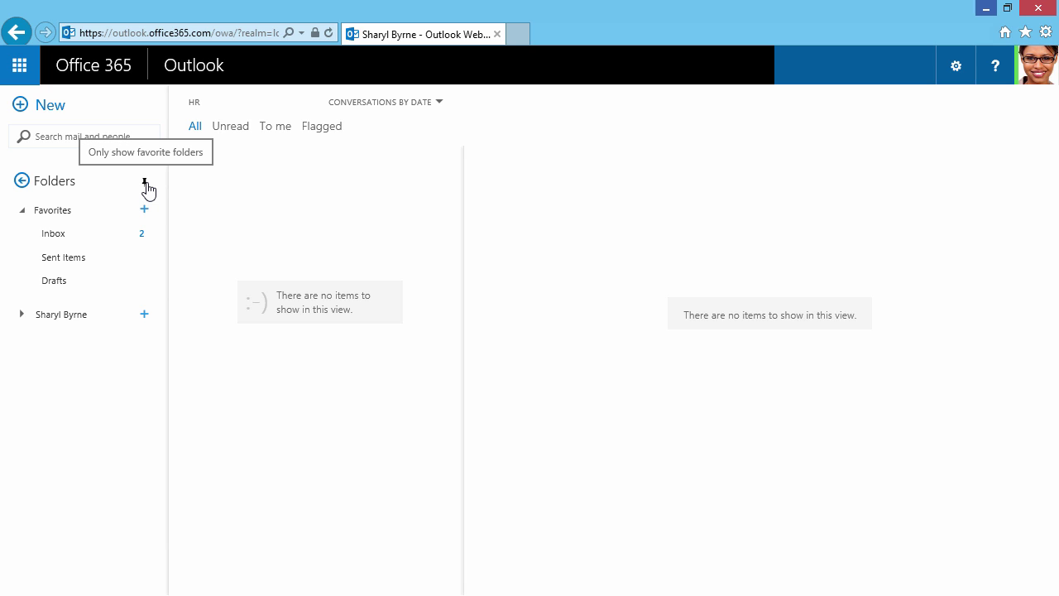
left_click(148, 188)
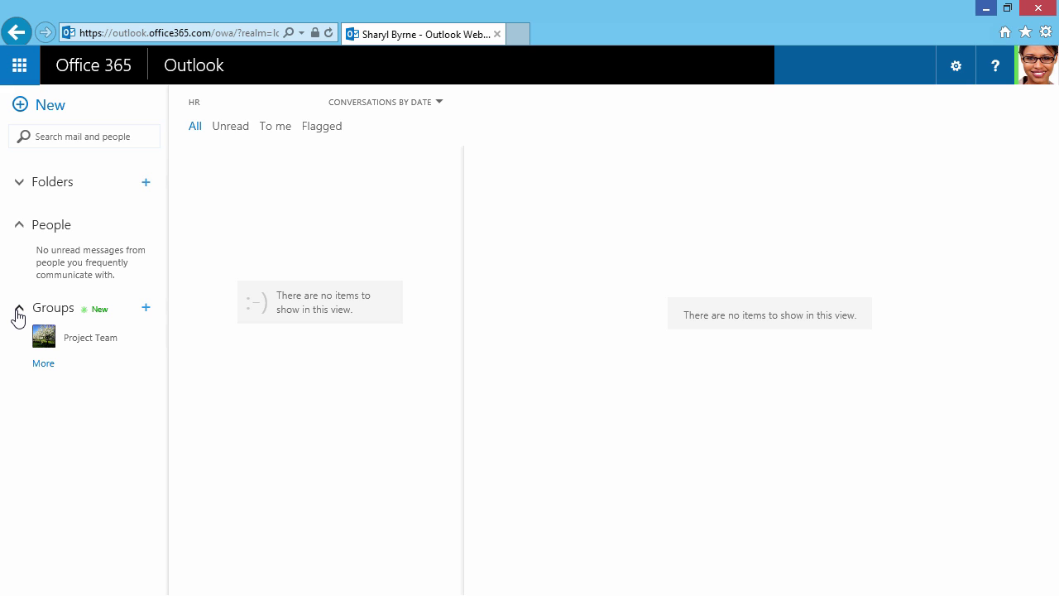
- Open the Project Team group's conversations and start a new message from there
left_click(76, 339)
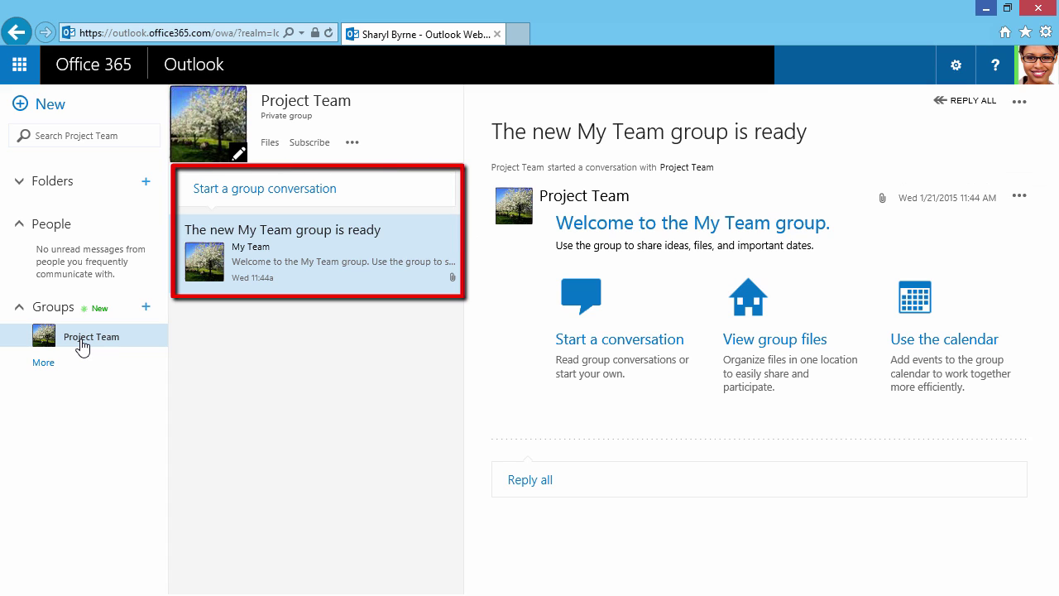
left_click(34, 108)
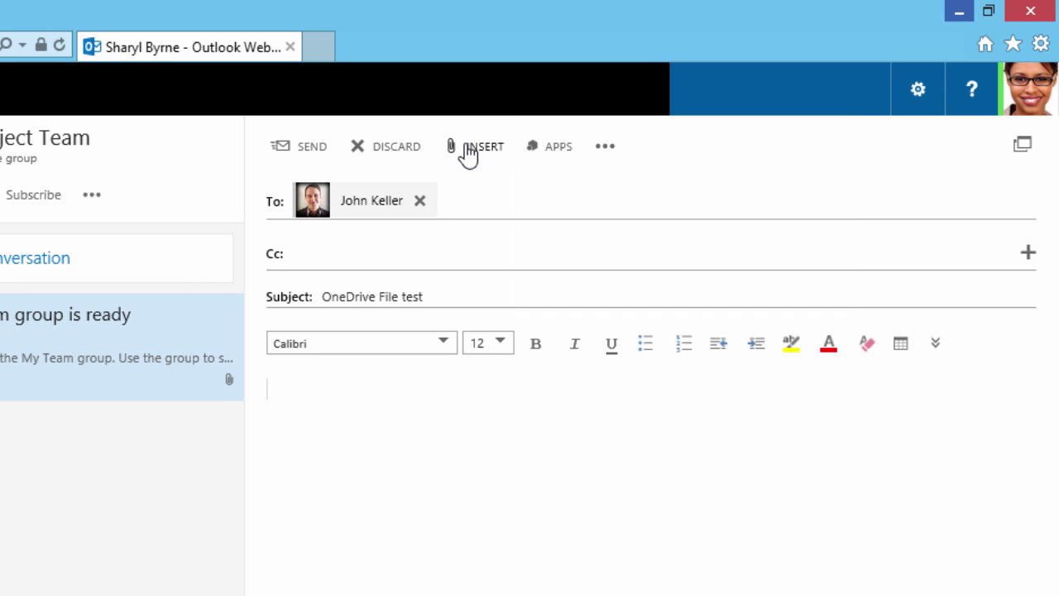
- Insert a OneDrive attachment, choosing the Espresso Cafe file from the Recent list
left_click(468, 153)
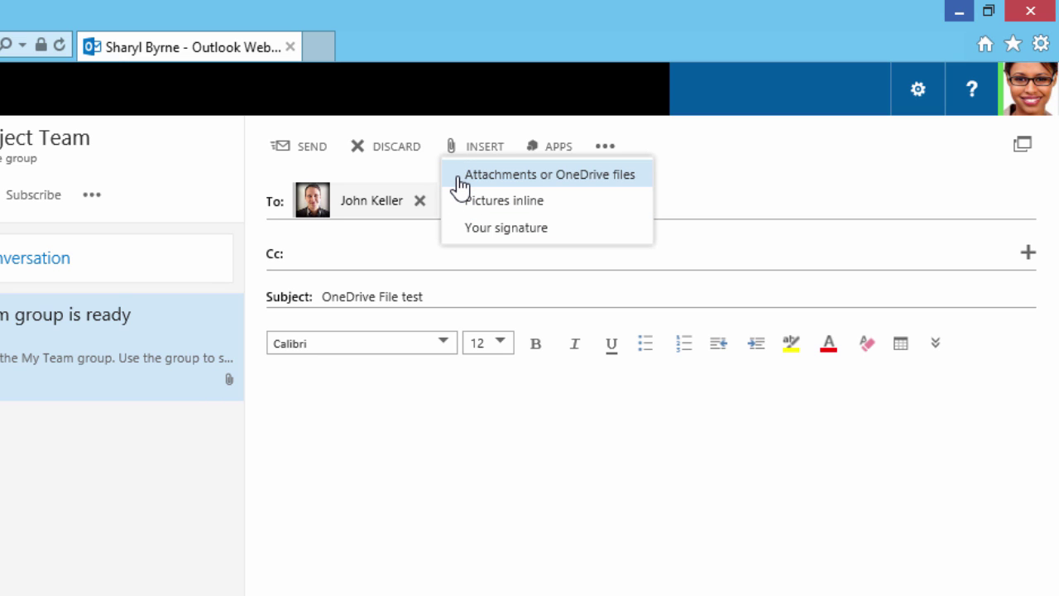
left_click(459, 177)
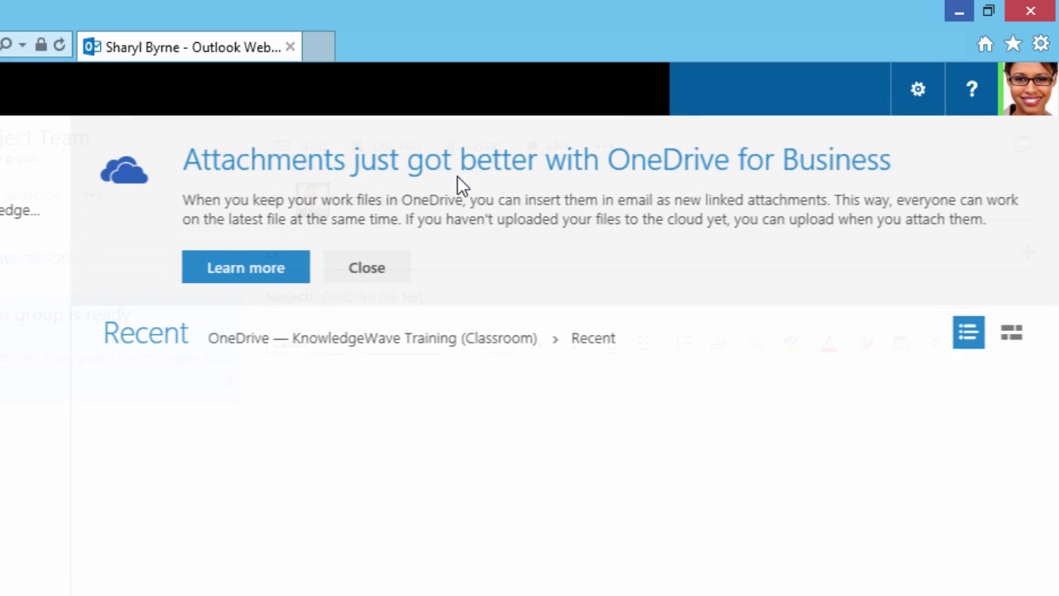
left_click(335, 561)
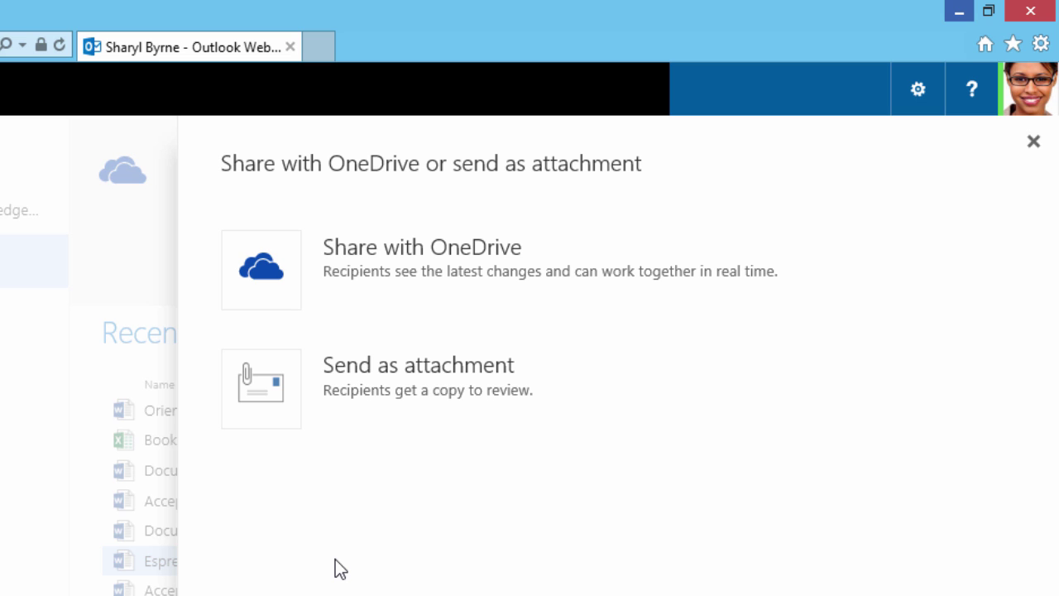
- Share the Espresso Cafe file as a OneDrive link and keep recipients' permission at Can edit
left_click(271, 285)
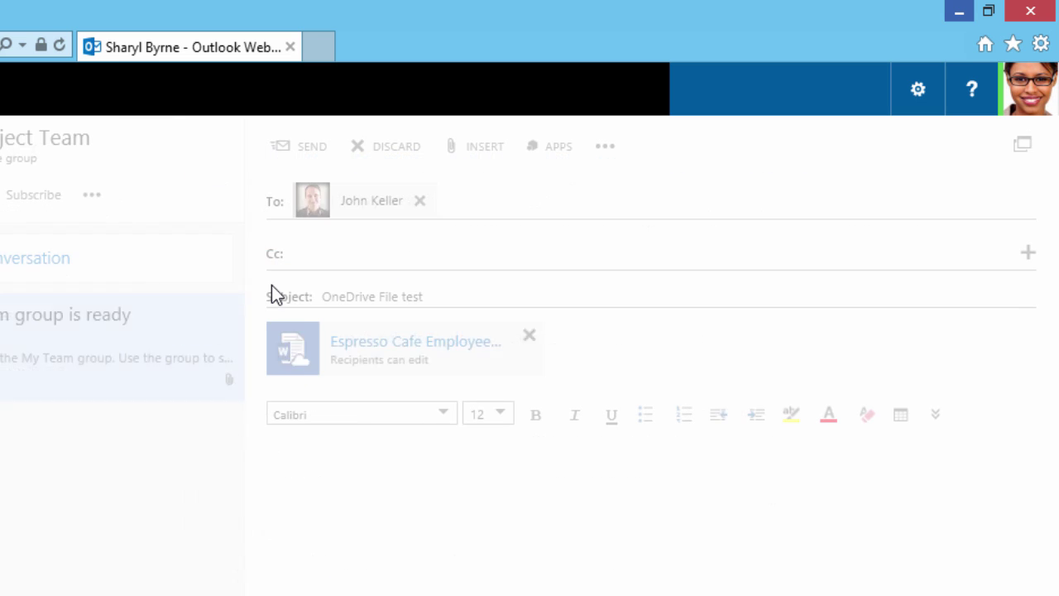
left_click(530, 366)
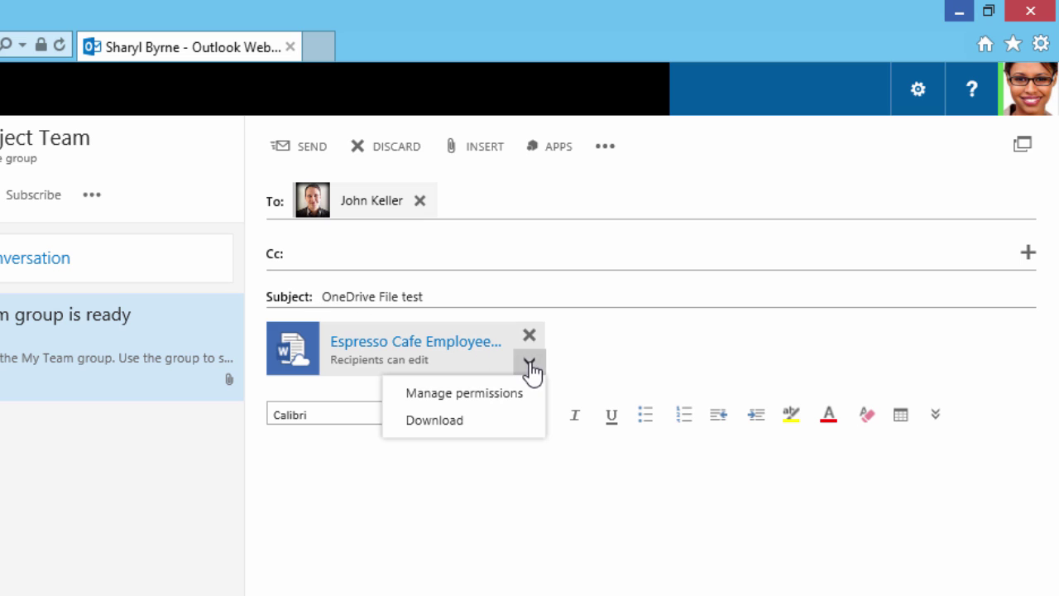
left_click(525, 397)
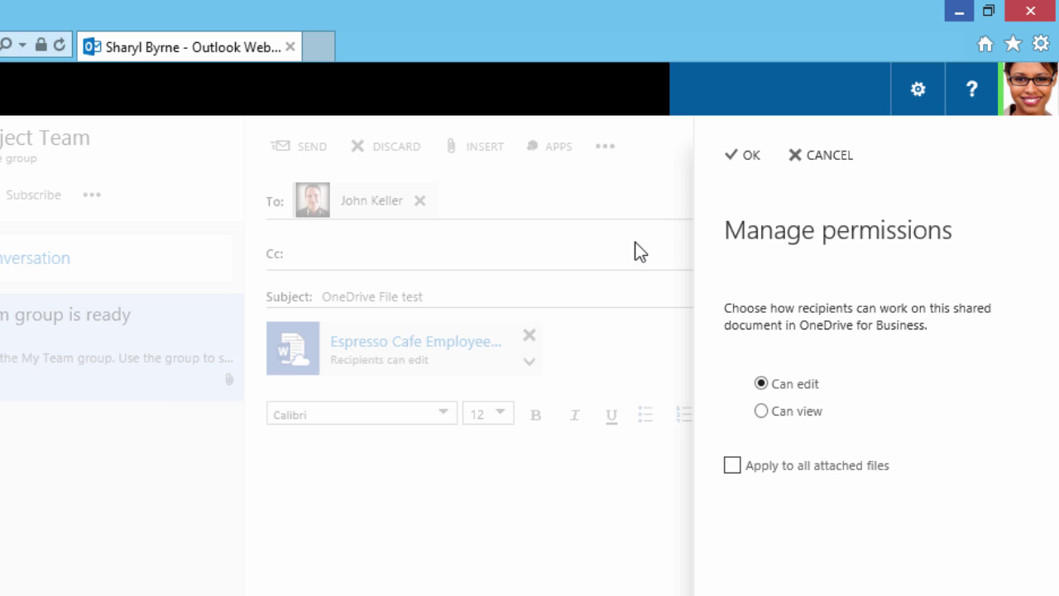
left_click(742, 157)
- Add 'Check out the latest version of the Employee Handbook' to the body and send it
type("Check out the latest version of the Employee Handbook")
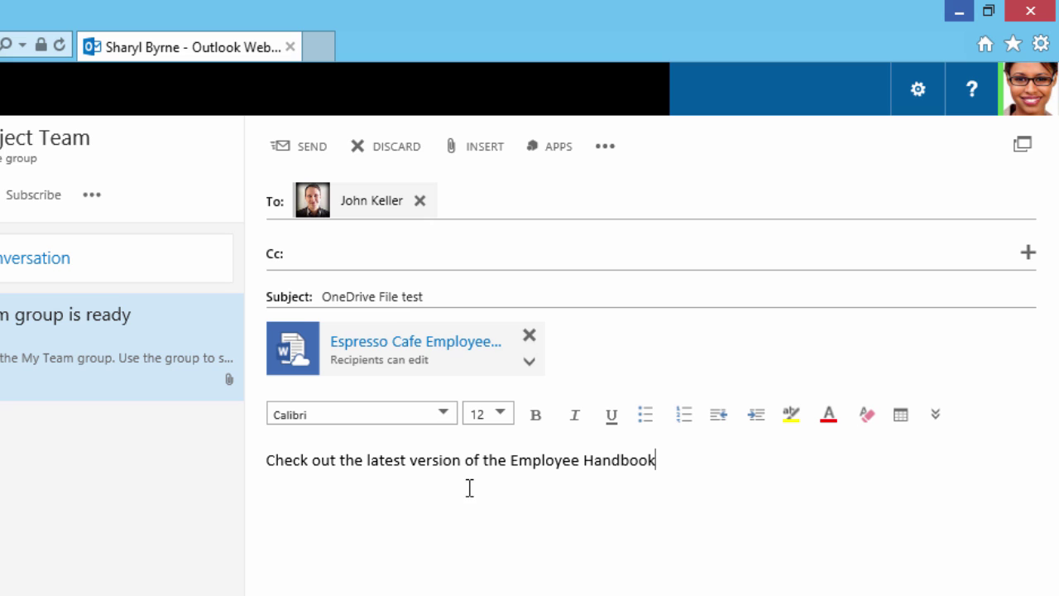
left_click(310, 148)
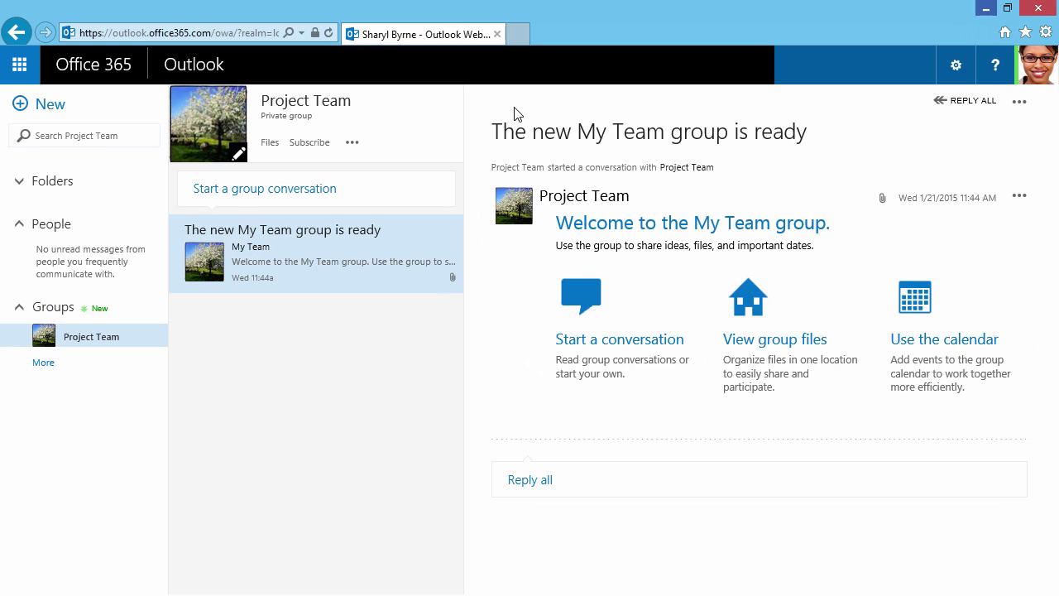
left_click(49, 104)
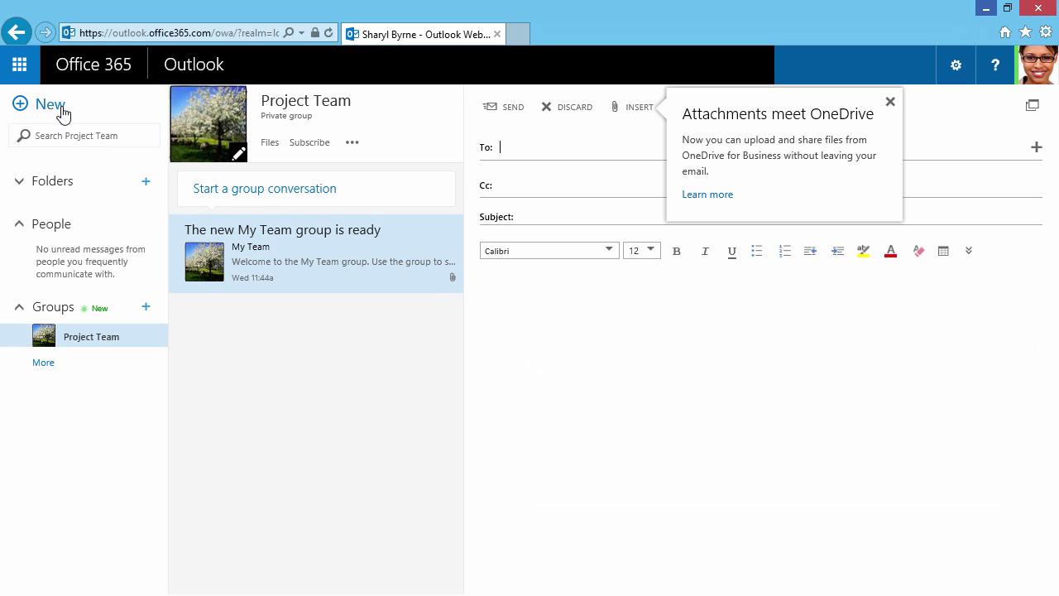
- Address a new 'Drag and Drop Feature' message to a colleague, drop in a Word file, and close it
key("Tab")
key("Tab")
type("Drag and Drop Feature")
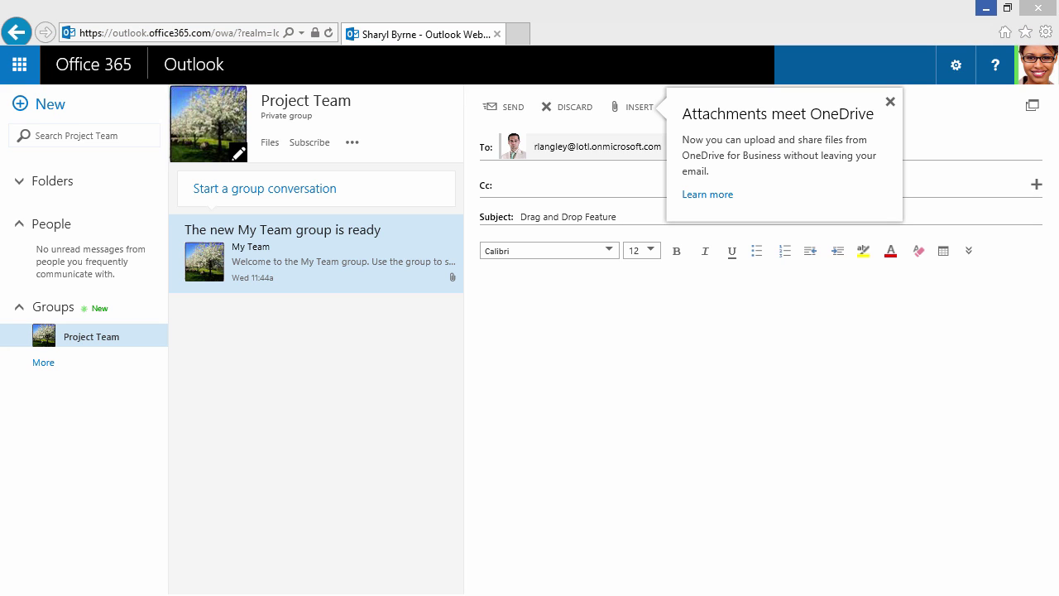
left_click_drag(1058, 364, 719, 394)
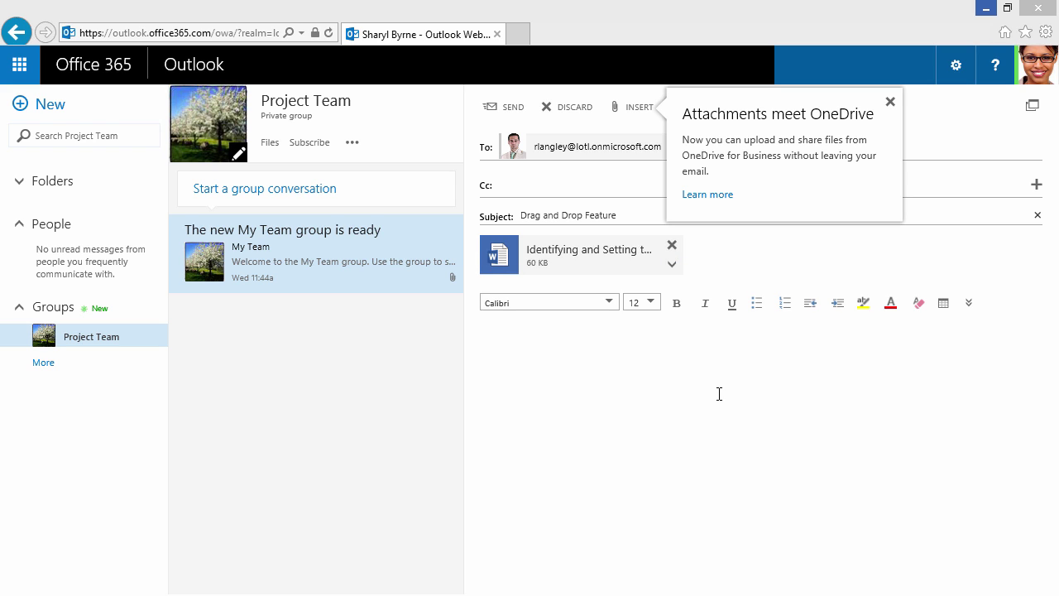
left_click(491, 110)
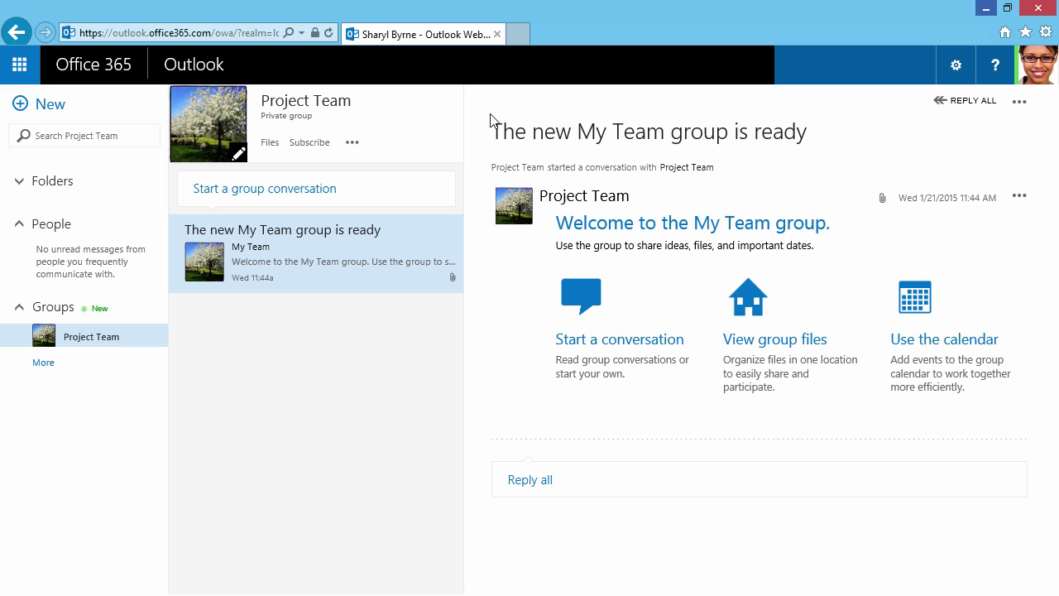
- Go to the mail Options' Connected accounts page, which is empty, and bring up the Office 365 app launcher
left_click(956, 66)
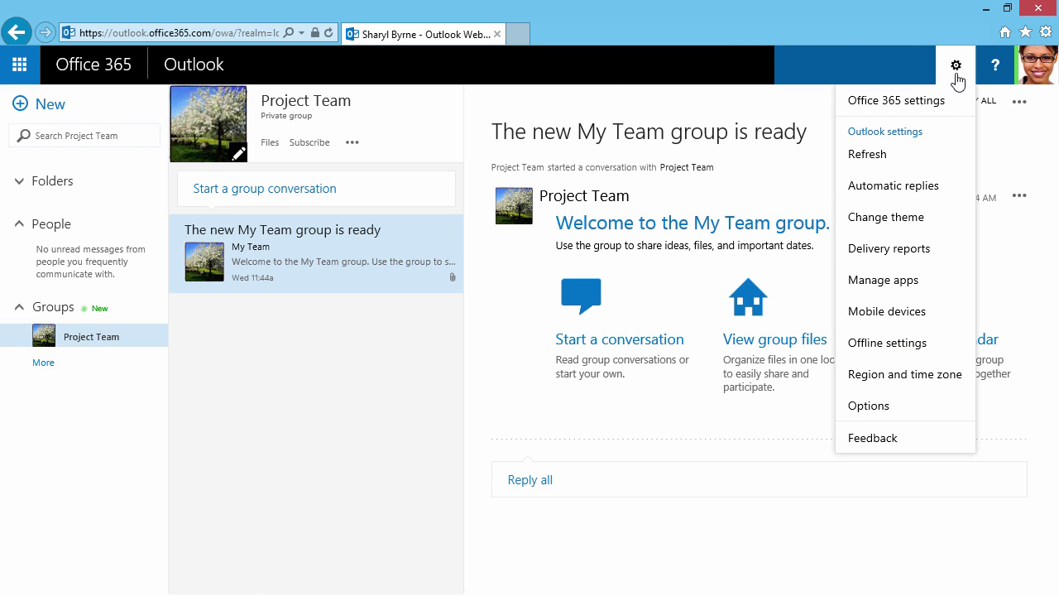
left_click(891, 407)
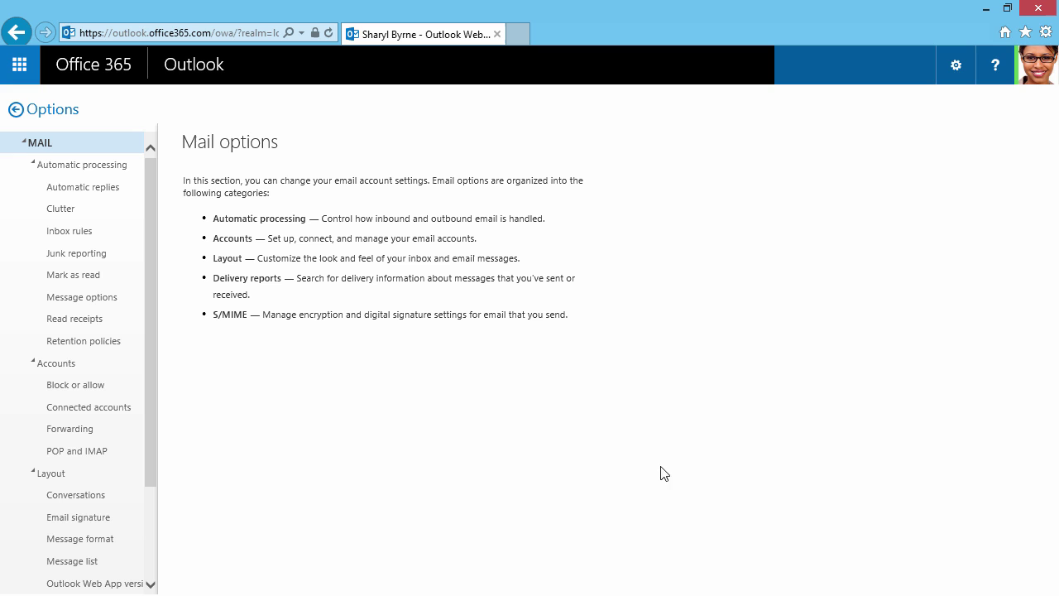
left_click(120, 414)
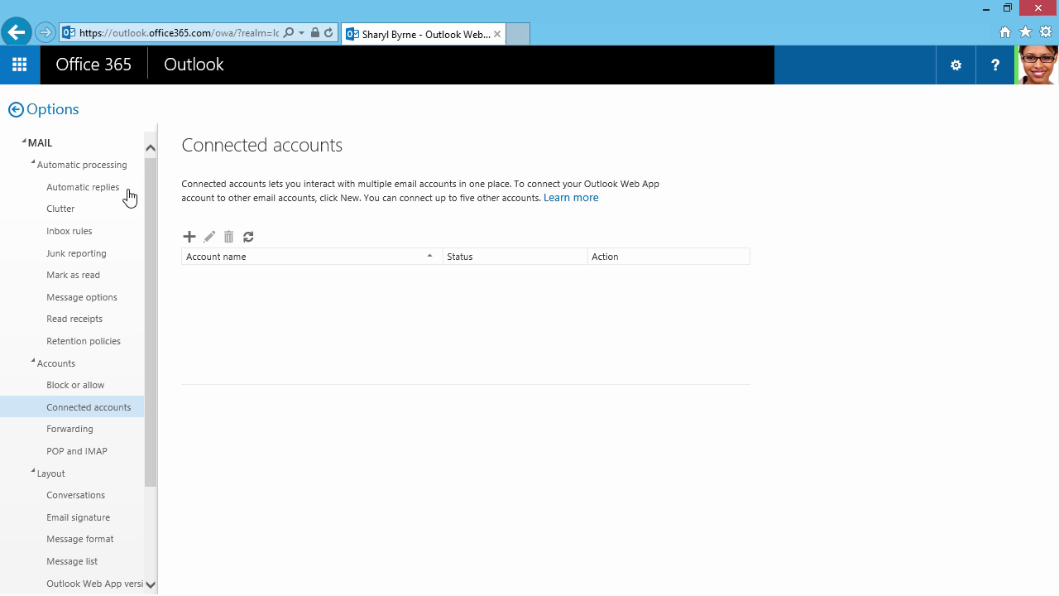
left_click(21, 73)
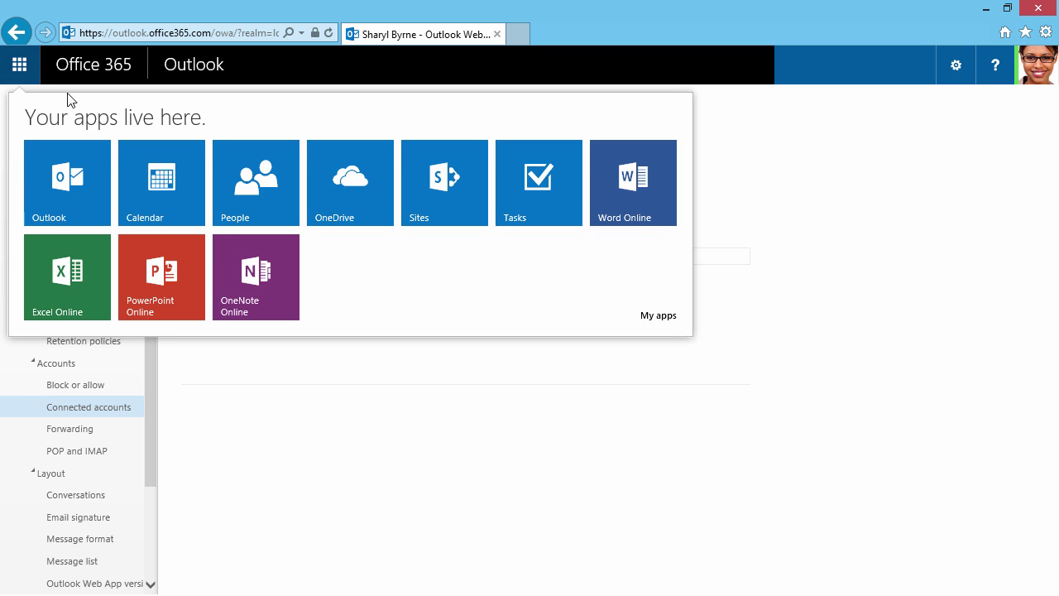
- Add the colleague's shared calendar from the sharing invitation in Calendar and switch to Day view
left_click(149, 188)
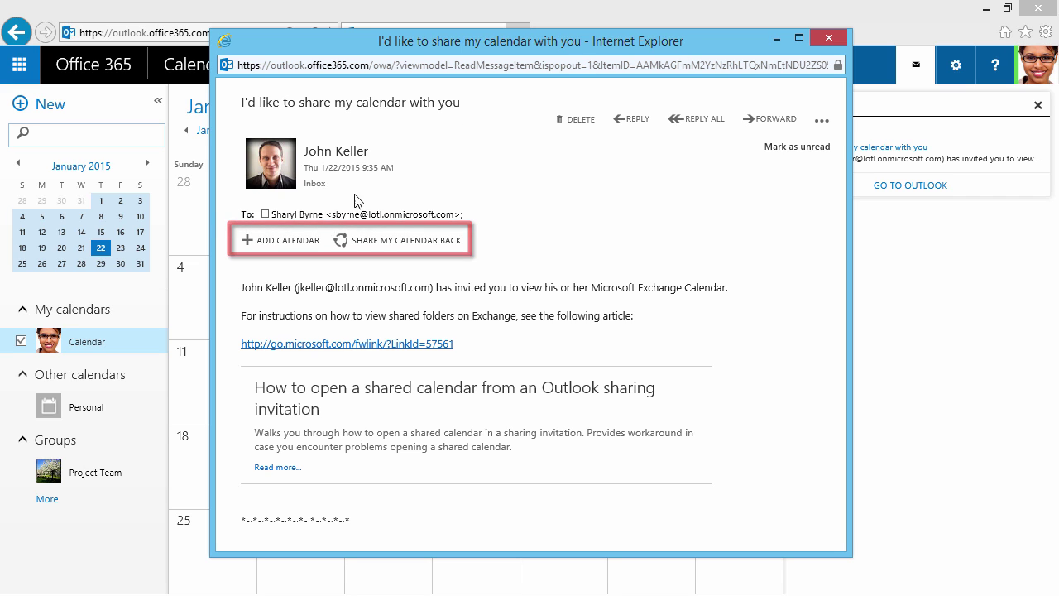
left_click(289, 241)
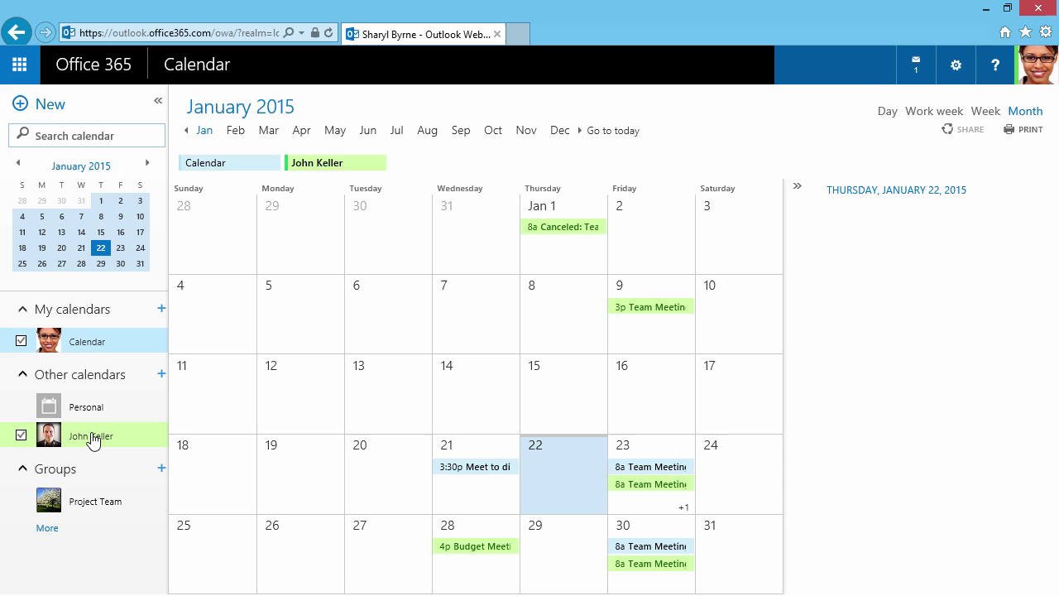
left_click(887, 110)
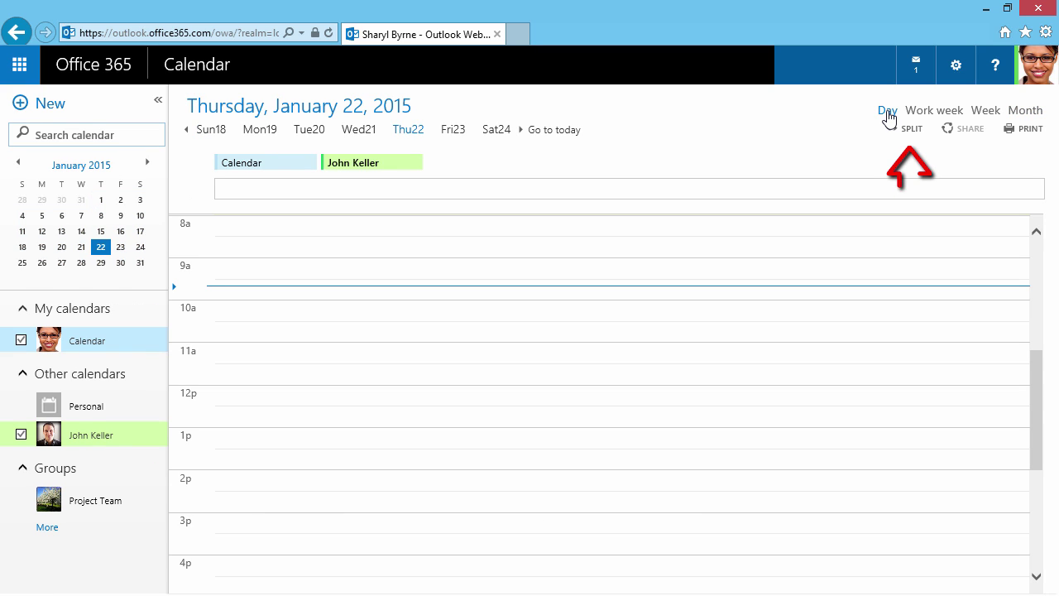
- Compare both calendars split on Friday, January 23, then show the merged work week with the colleague's calendar hidden
left_click(906, 133)
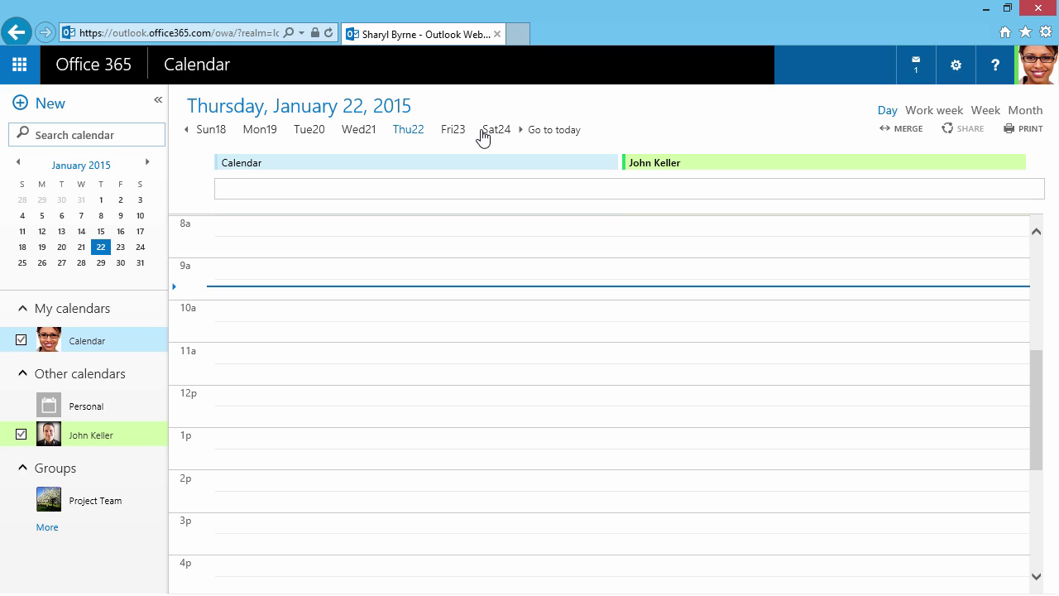
left_click(460, 132)
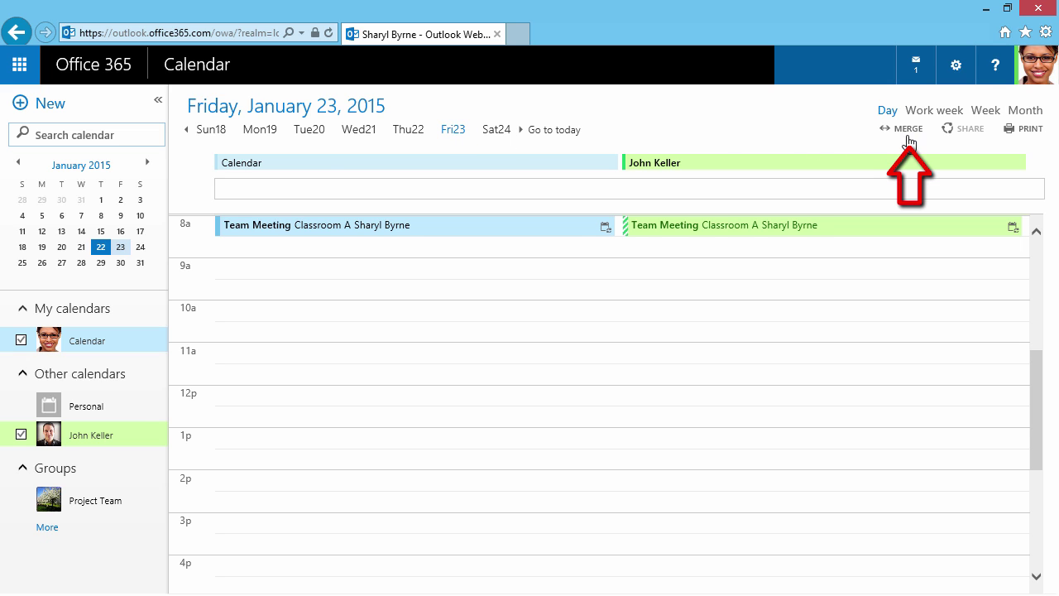
left_click(910, 133)
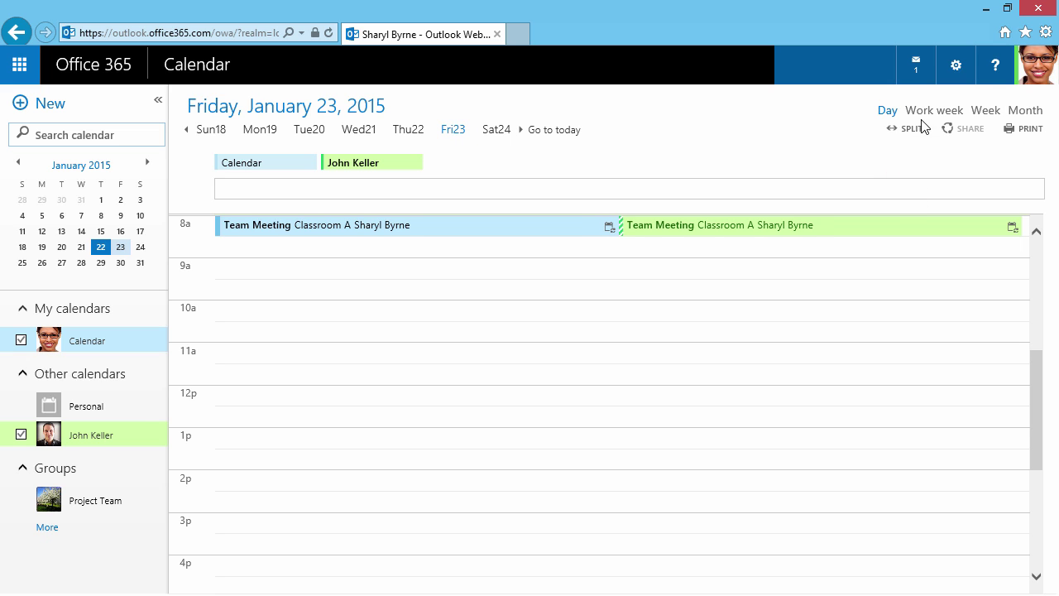
left_click(924, 116)
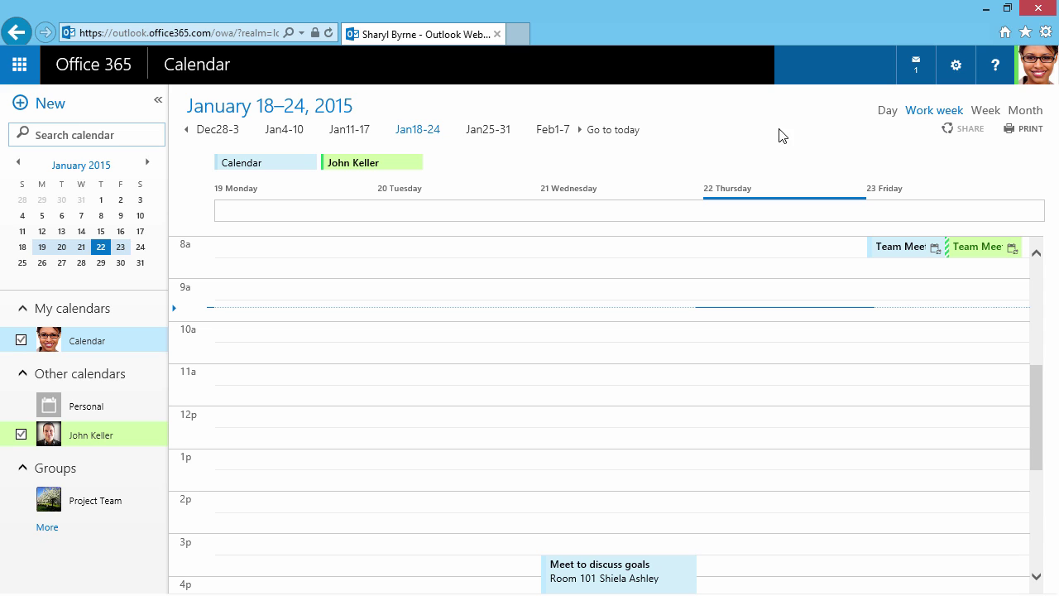
left_click(21, 435)
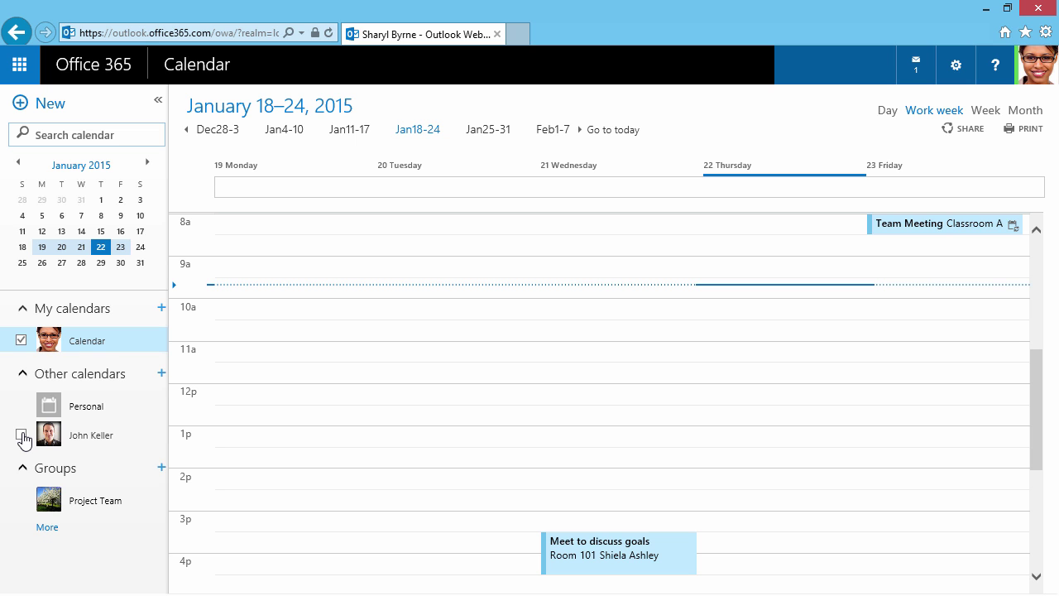
- Switch to People and browse the organisation's directory
left_click(25, 73)
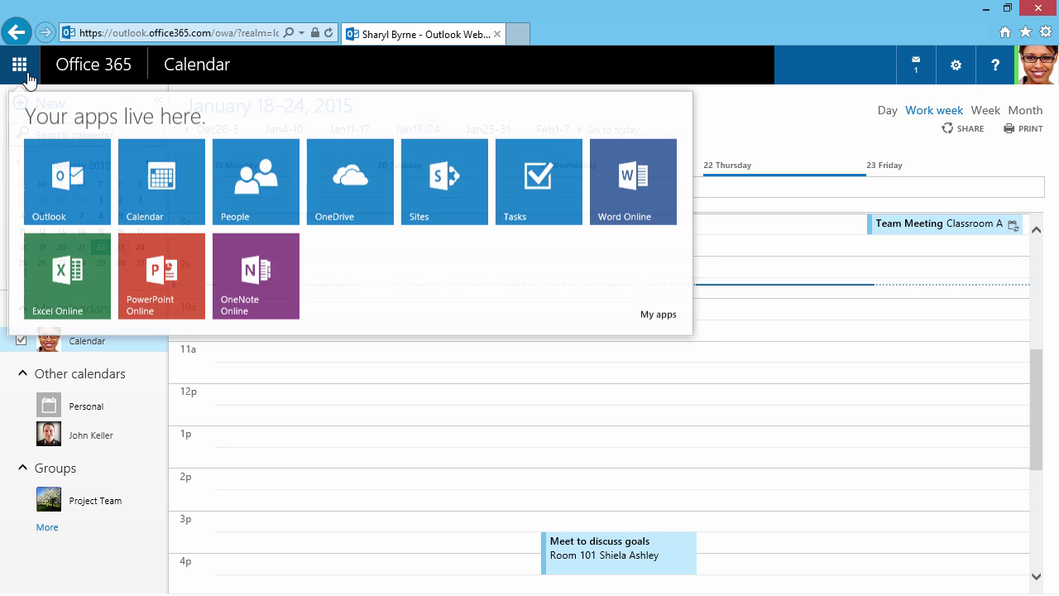
left_click(236, 188)
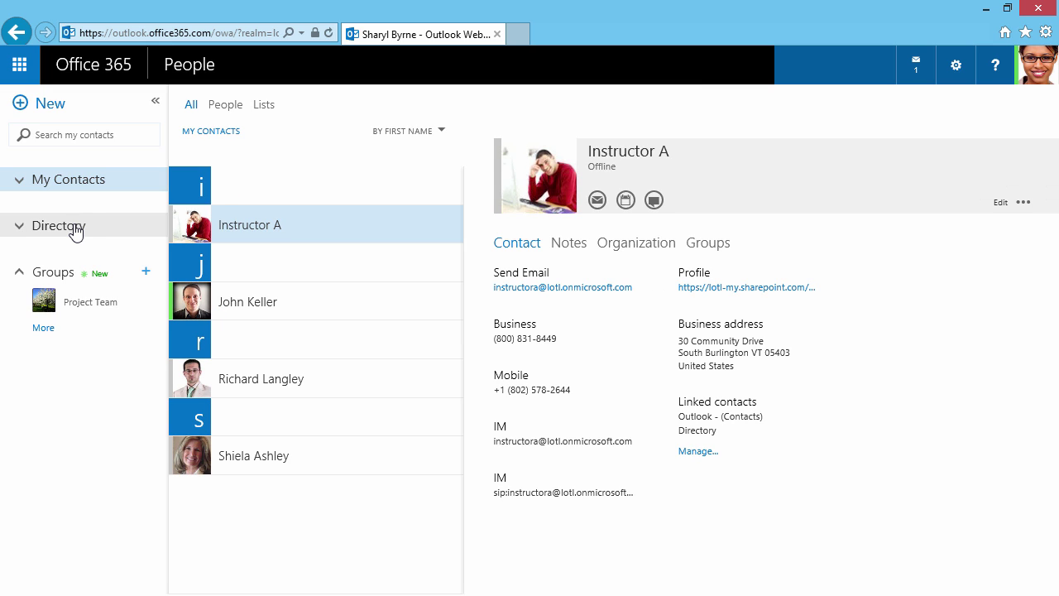
left_click(74, 230)
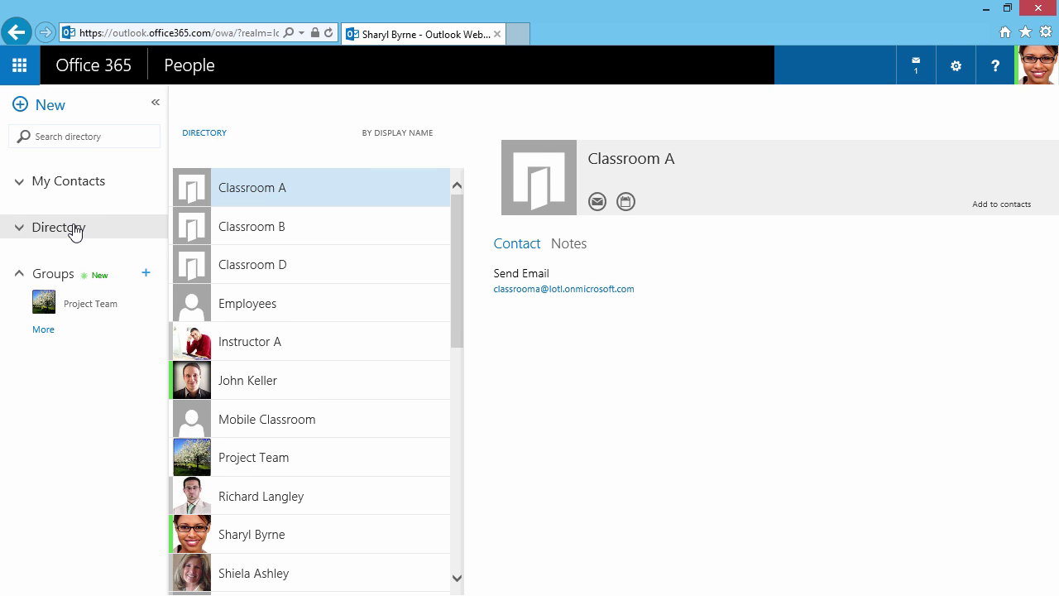
- Look through the People options for connecting to social networks
left_click(952, 76)
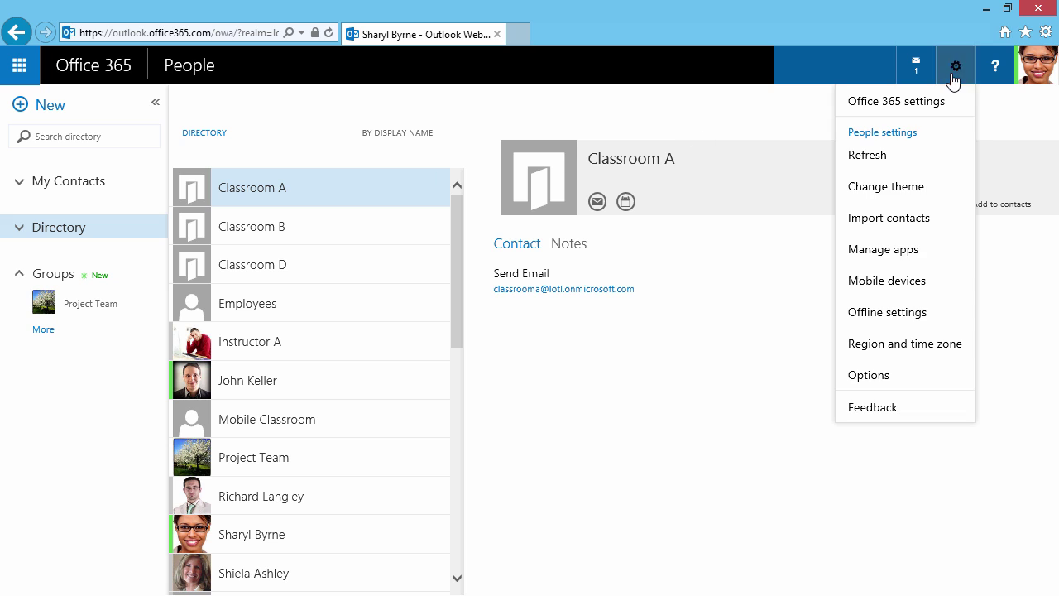
left_click(881, 376)
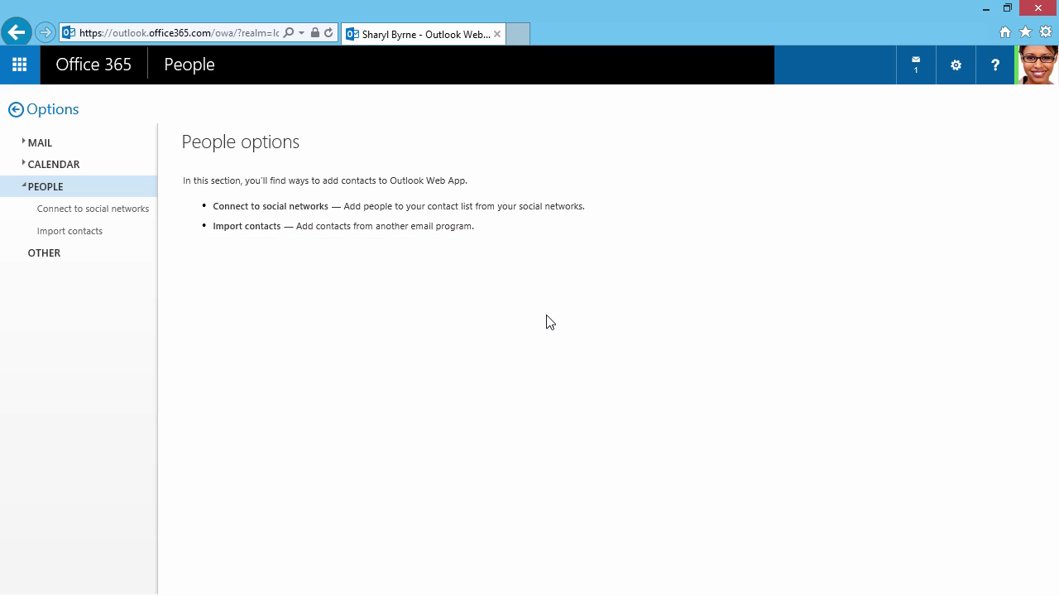
left_click(128, 215)
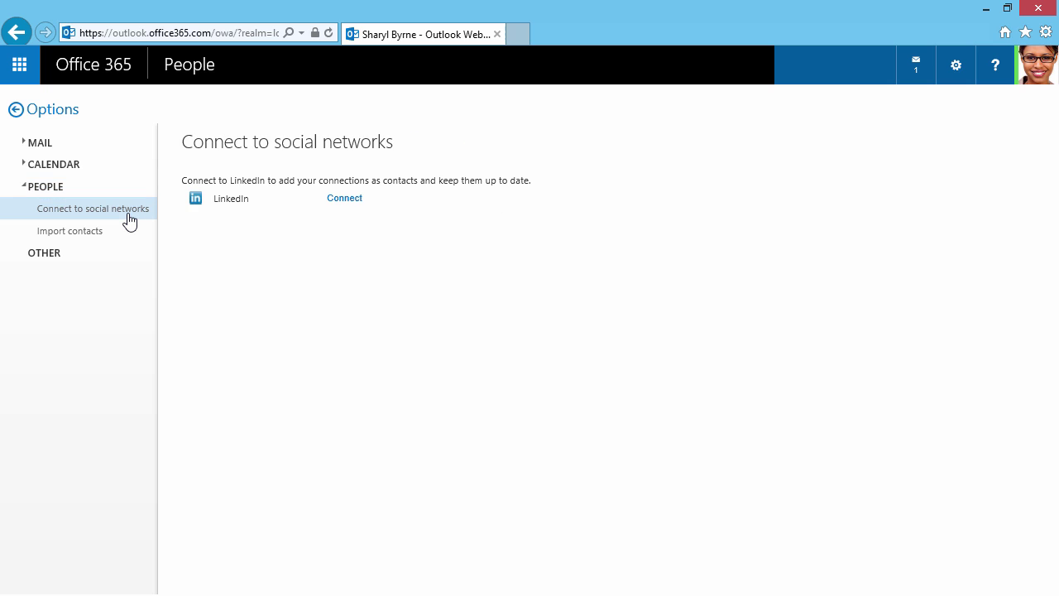
left_click(30, 71)
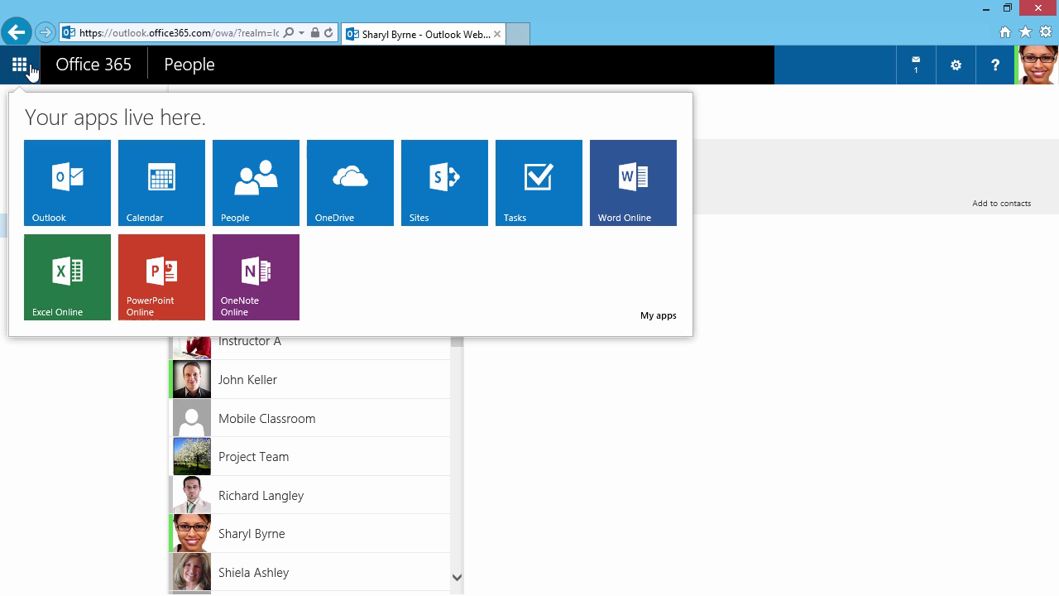
- Visit the OneDrive Documents library, then the Sites page listing Public site, Team Site and Espresso Café
left_click(324, 206)
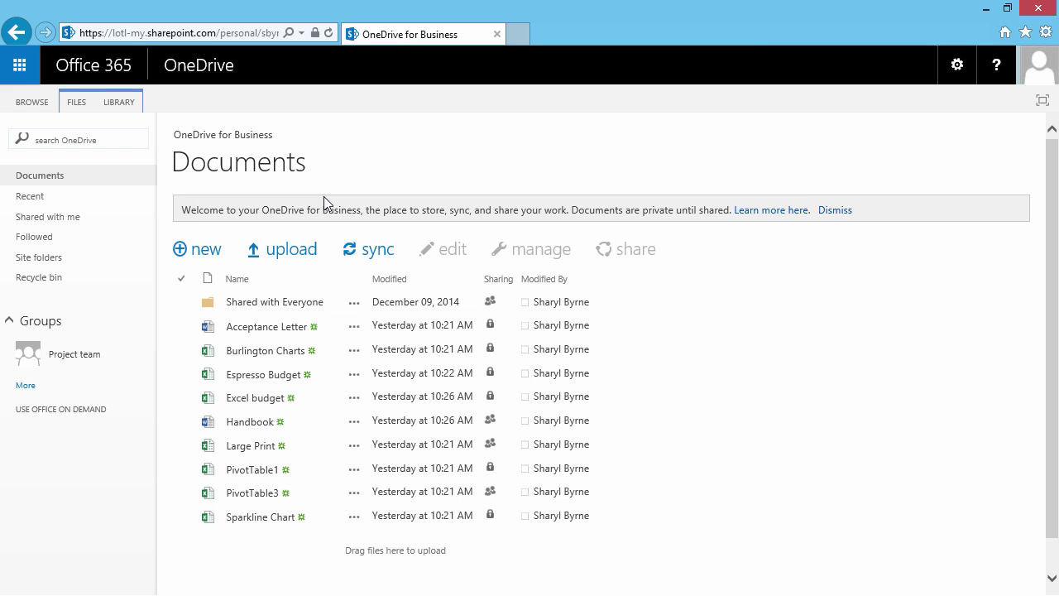
left_click(25, 68)
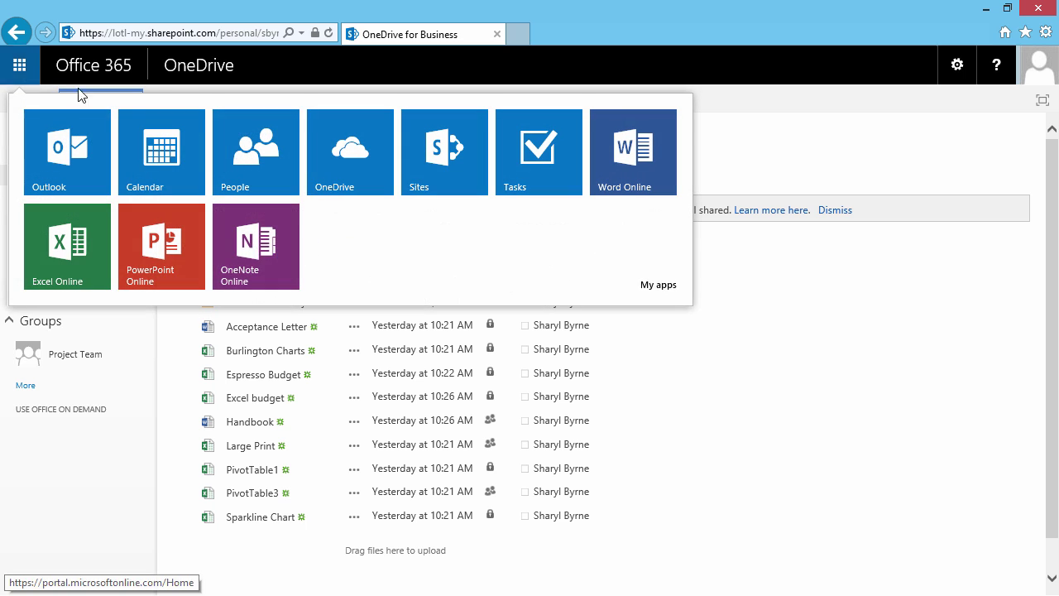
left_click(438, 198)
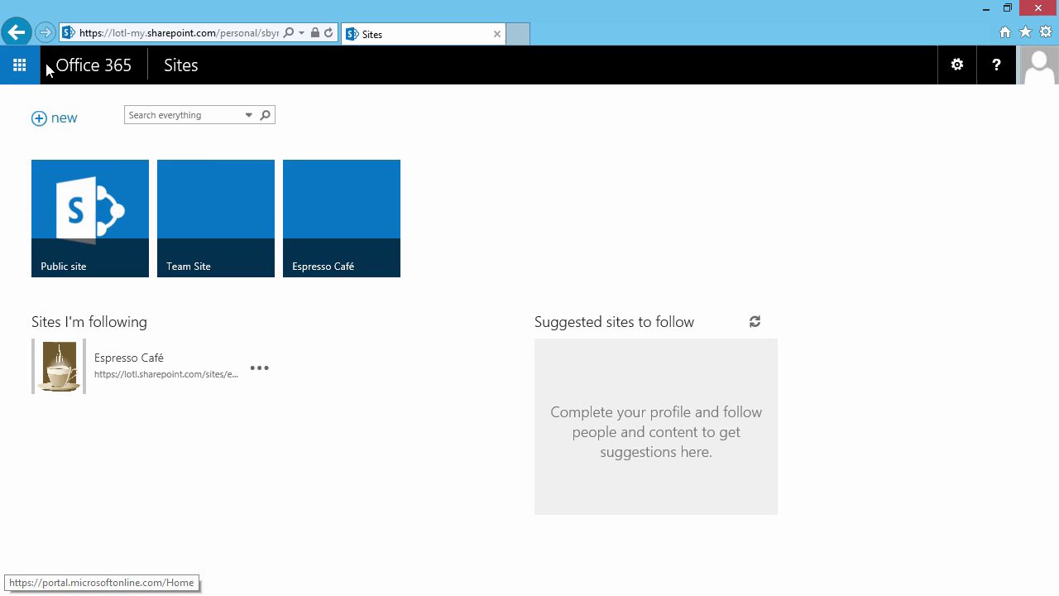
- Create a blank Word Online document, start opening it in desktop Word, and return to OneDrive Documents
left_click(20, 64)
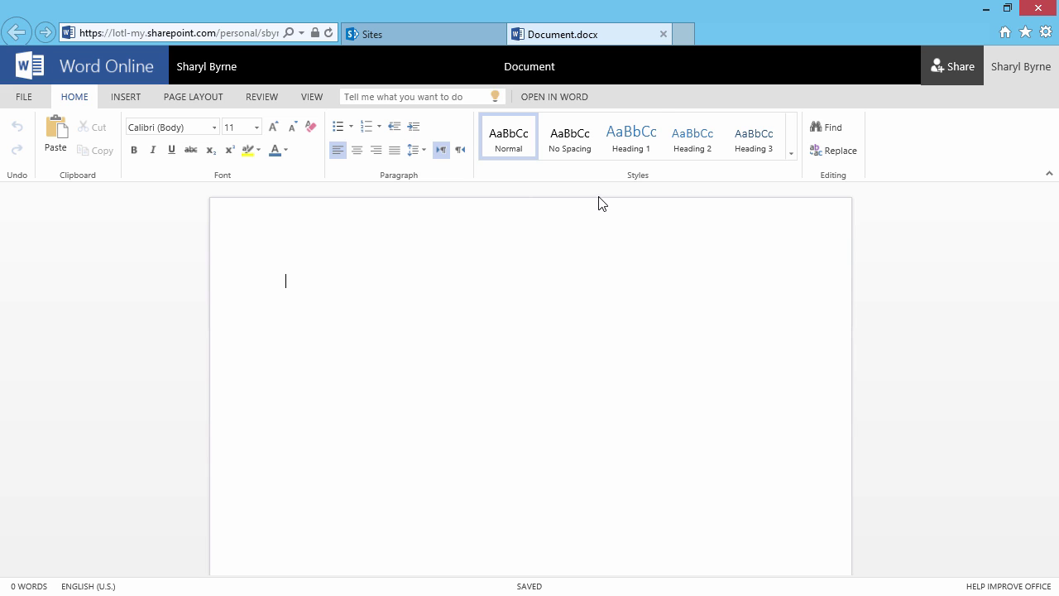
left_click(588, 97)
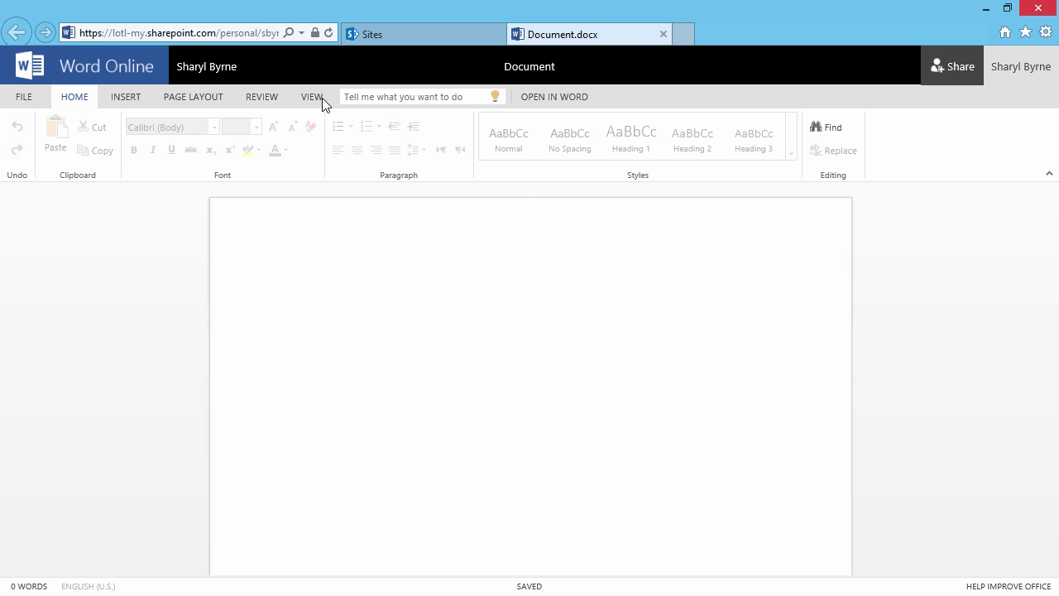
left_click(221, 66)
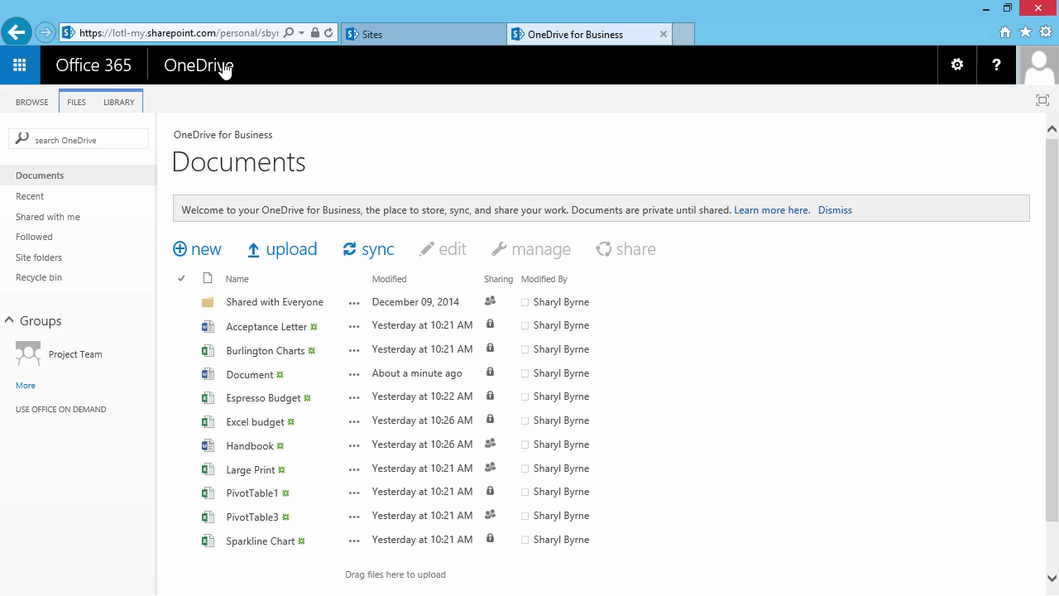
left_click(20, 65)
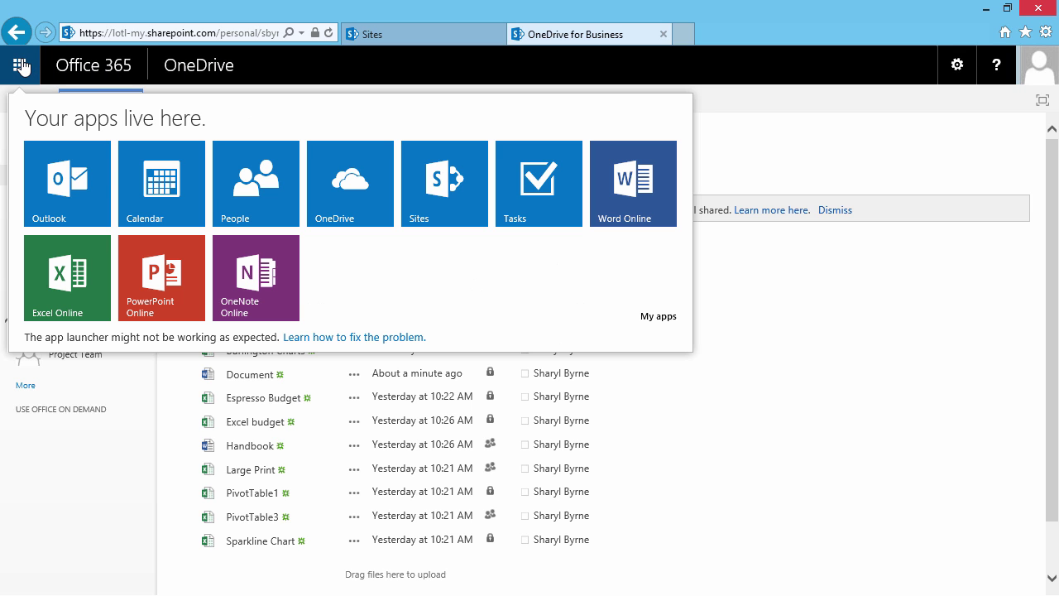